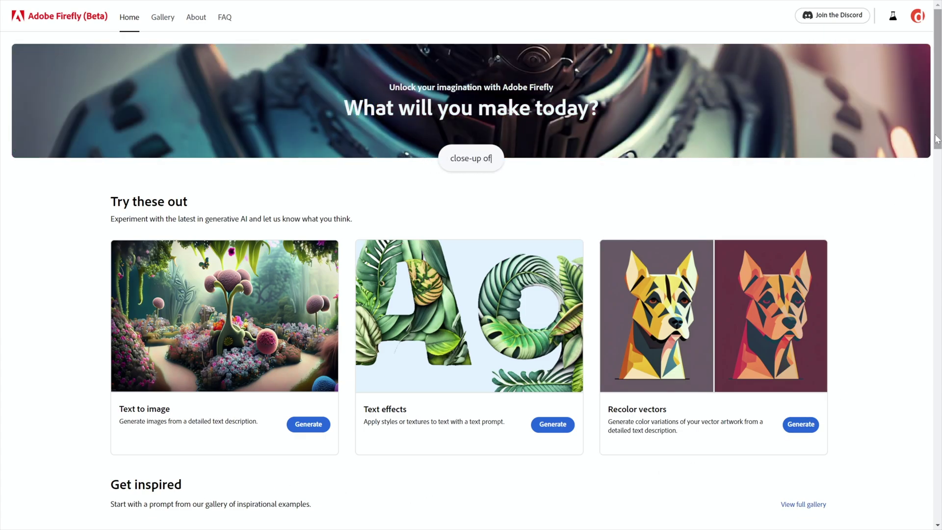
Browse the Firefly features, open Recolor vectors, and generate variations of the sample cat artwork with the "Blue purple and green" prompt
drag(938, 141, 937, 440)
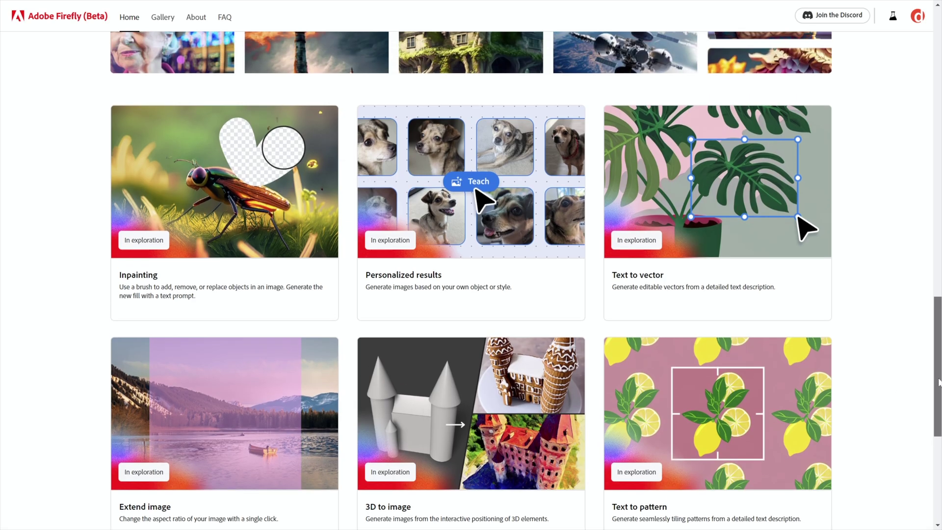
drag(939, 400, 939, 103)
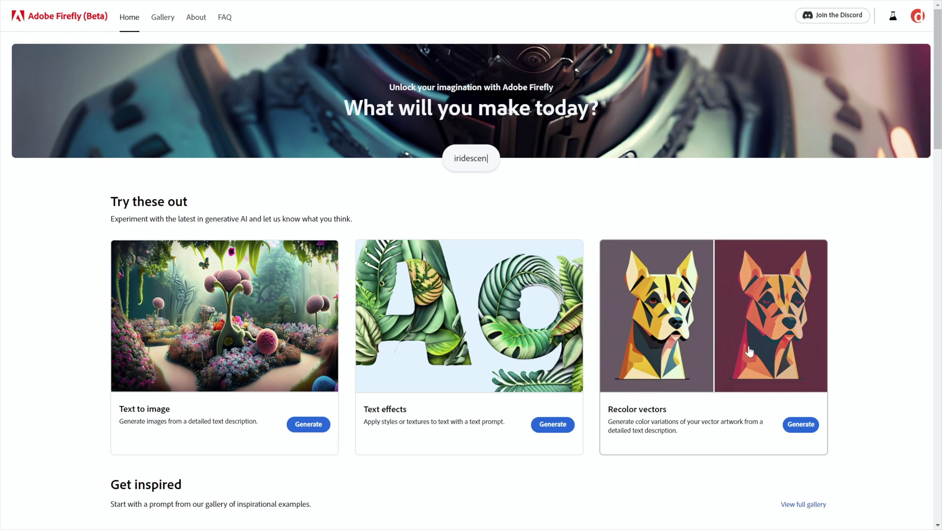
click(650, 357)
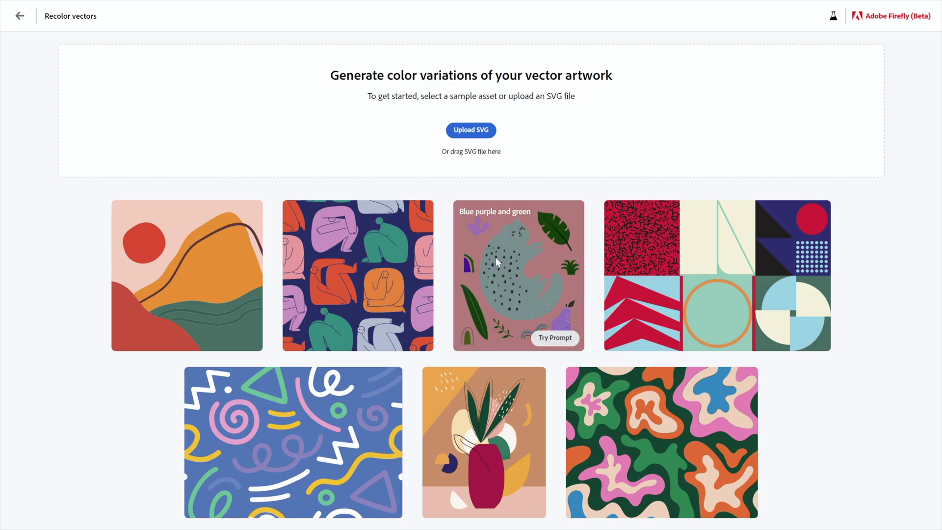
click(534, 292)
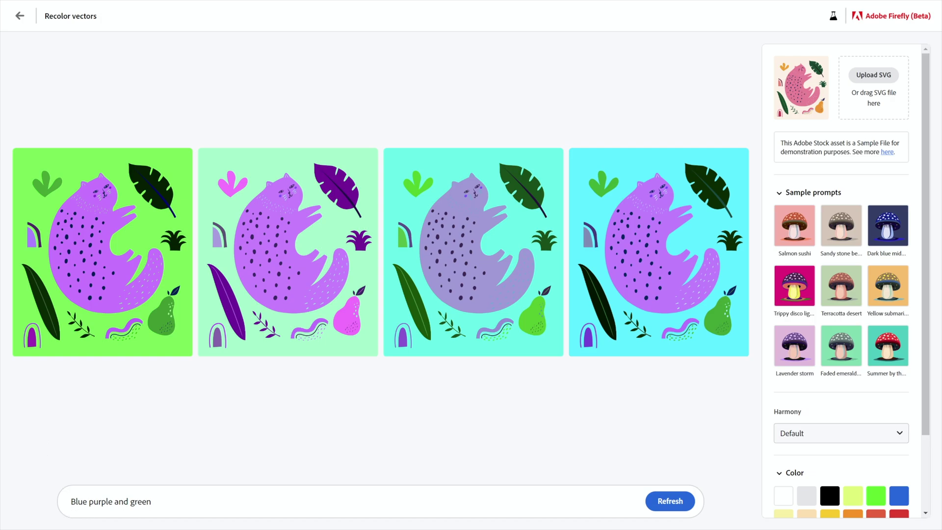
Replace the color prompt with "Orange dull yellow and violet" and generate new variations of the cat artwork
drag(152, 502, 33, 506)
text(Oran)
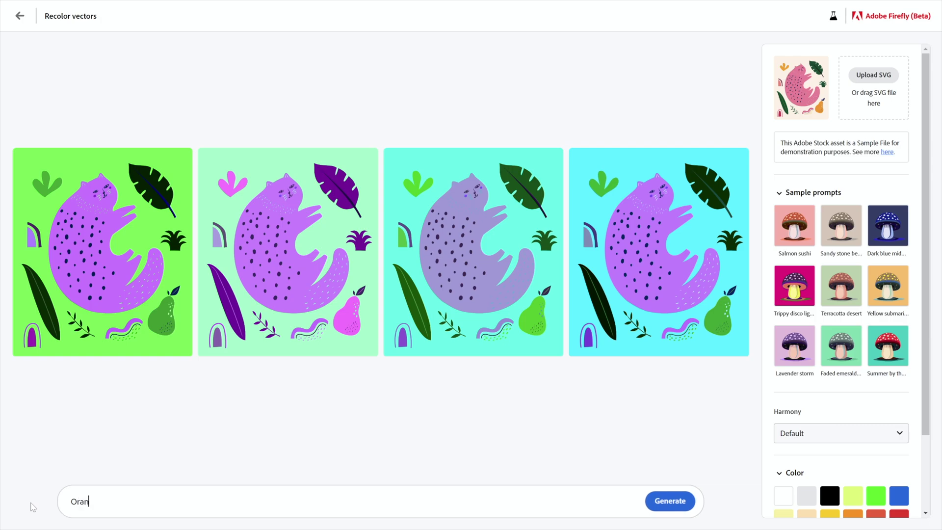
text(ge dull yellow and violet)
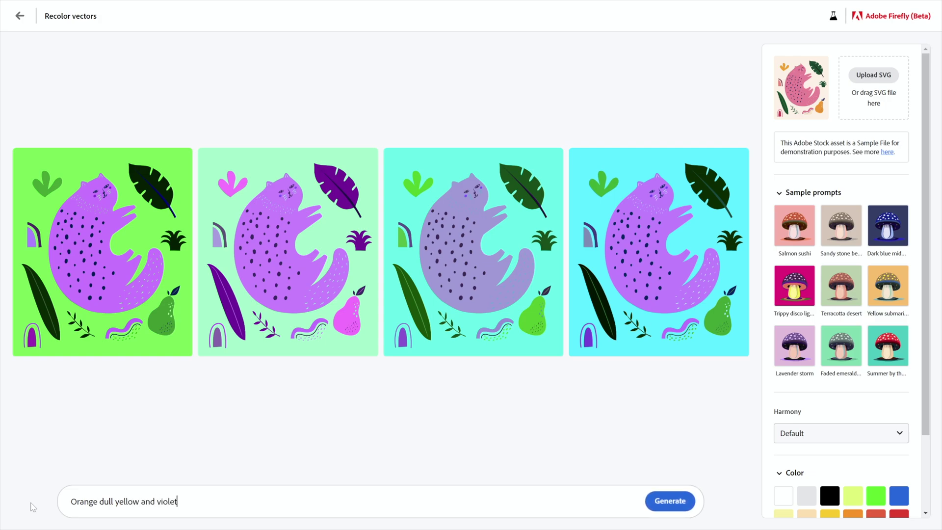
key(Return)
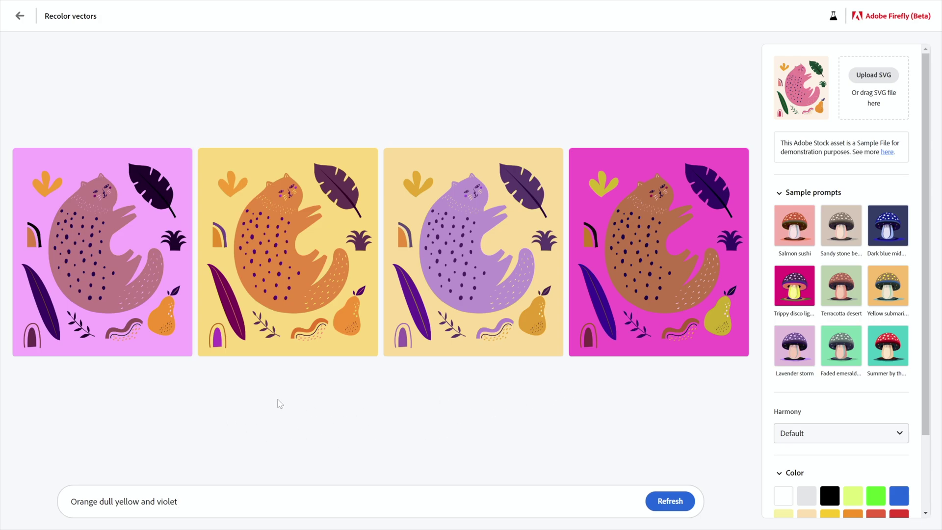
Shuffle the colors of the first cat variation and refresh the whole set of results
mouse_move(124, 227)
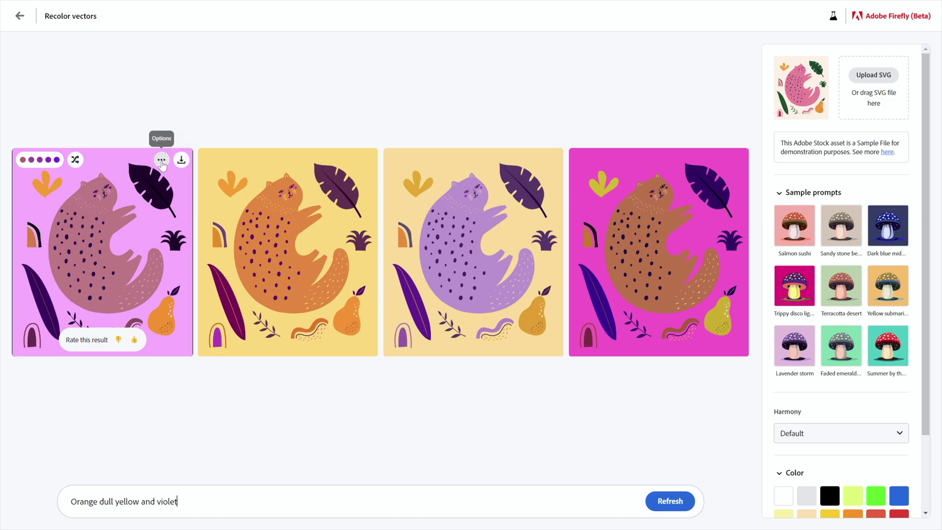
click(162, 161)
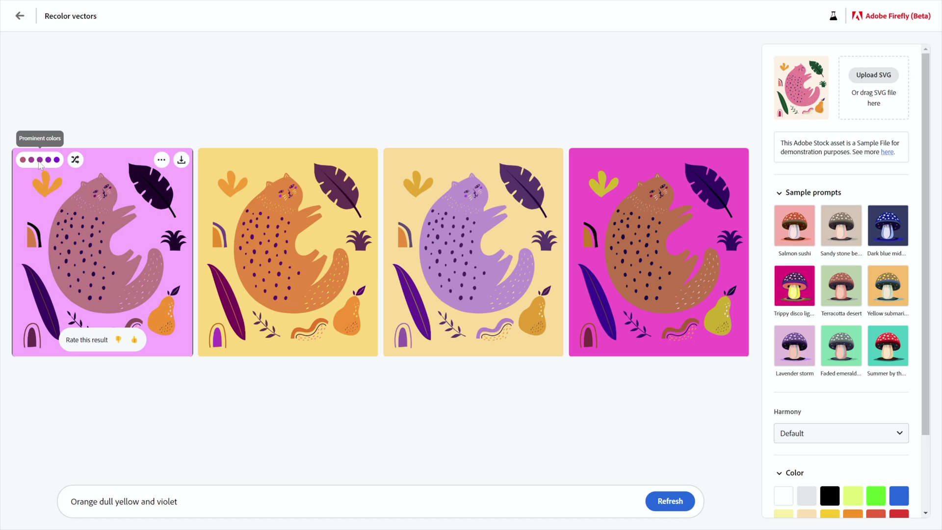
click(76, 160)
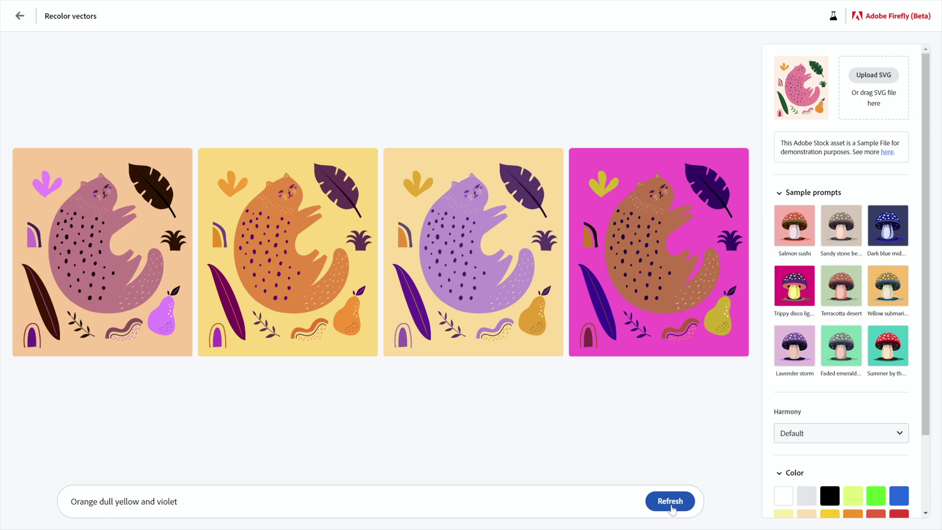
click(672, 510)
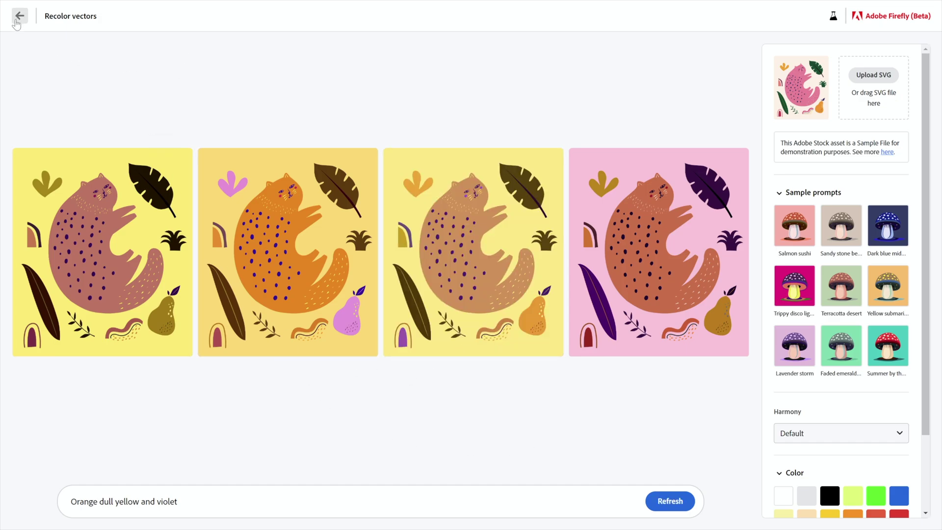
Return to the sample artworks, generate "Coral reefs" variations of the organic blob pattern, and refresh the results
click(19, 18)
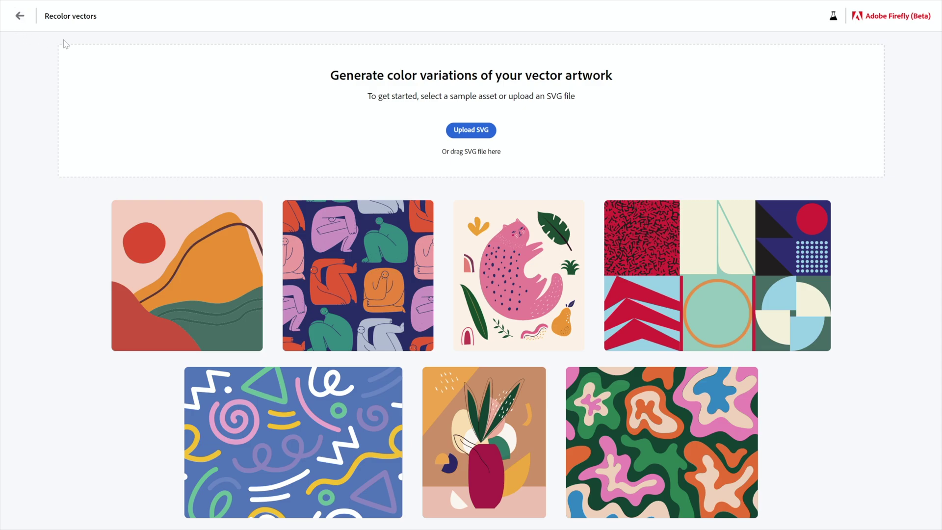
mouse_move(634, 405)
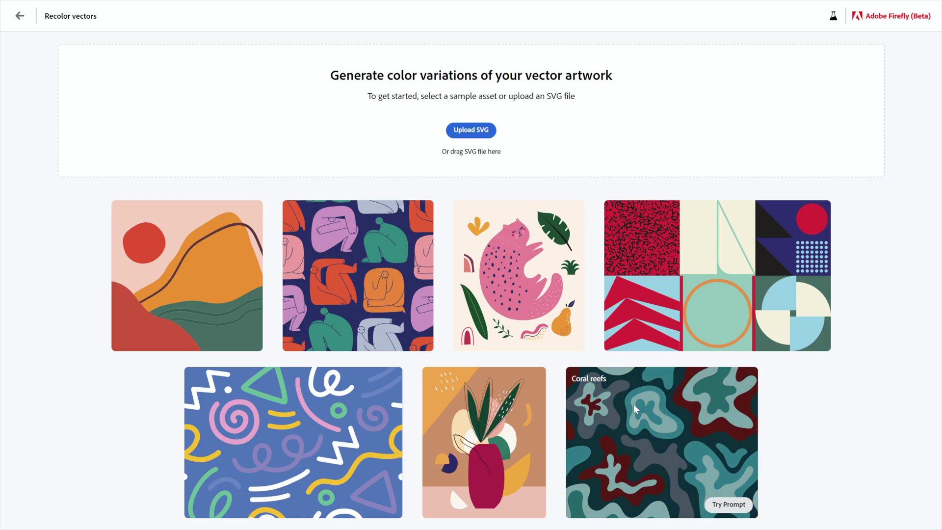
mouse_move(287, 429)
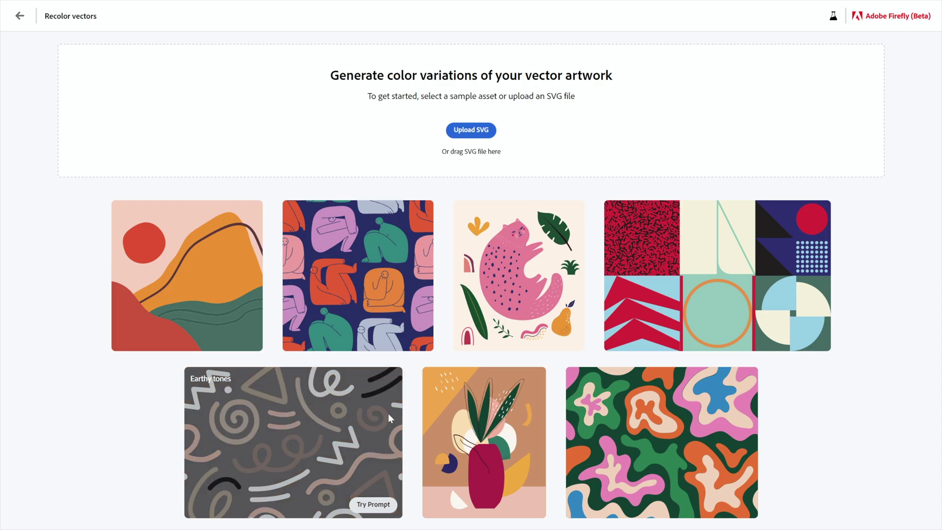
mouse_move(446, 394)
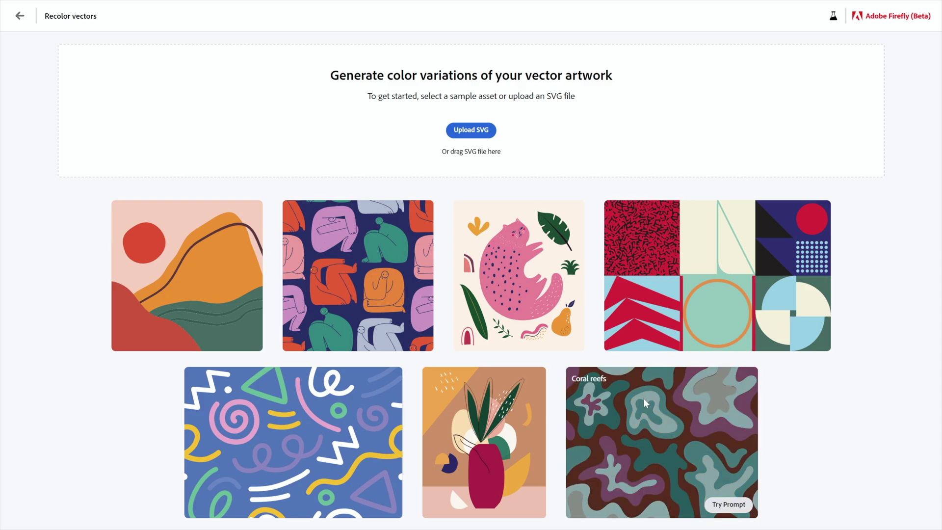
click(724, 504)
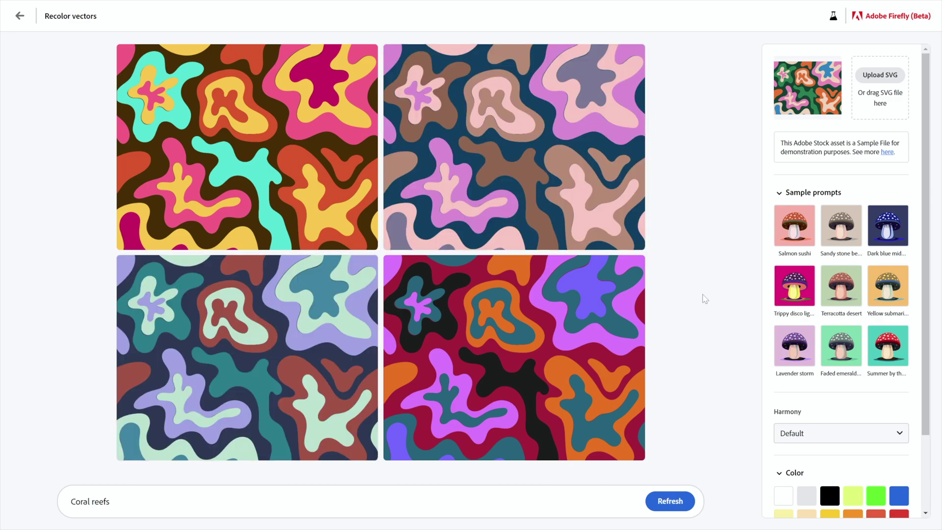
mouse_move(559, 343)
click(675, 501)
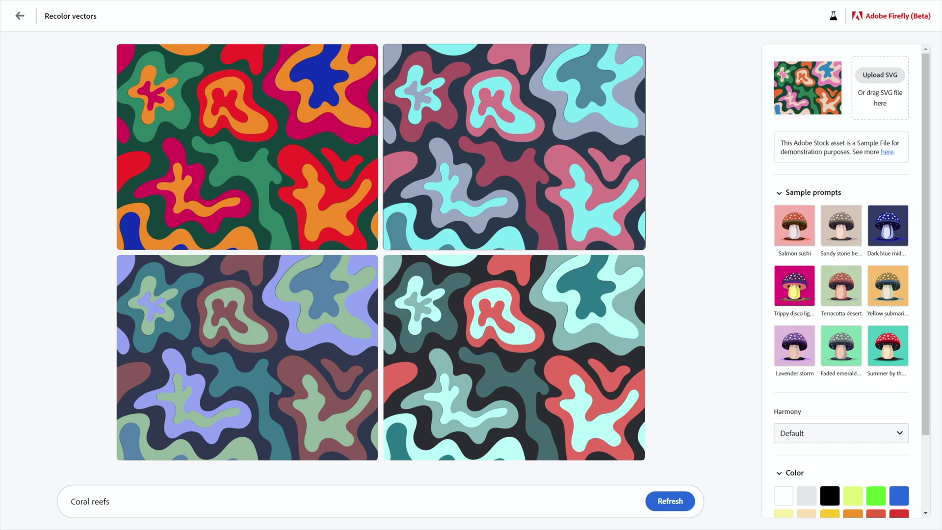
Return to the start page of Recolor vectors and upload the file Colorful fish.svg
click(19, 20)
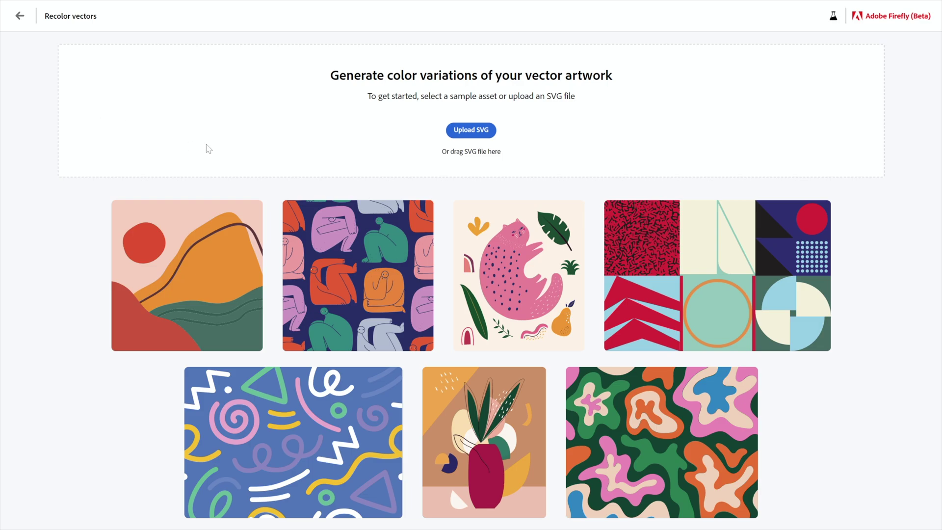
click(465, 133)
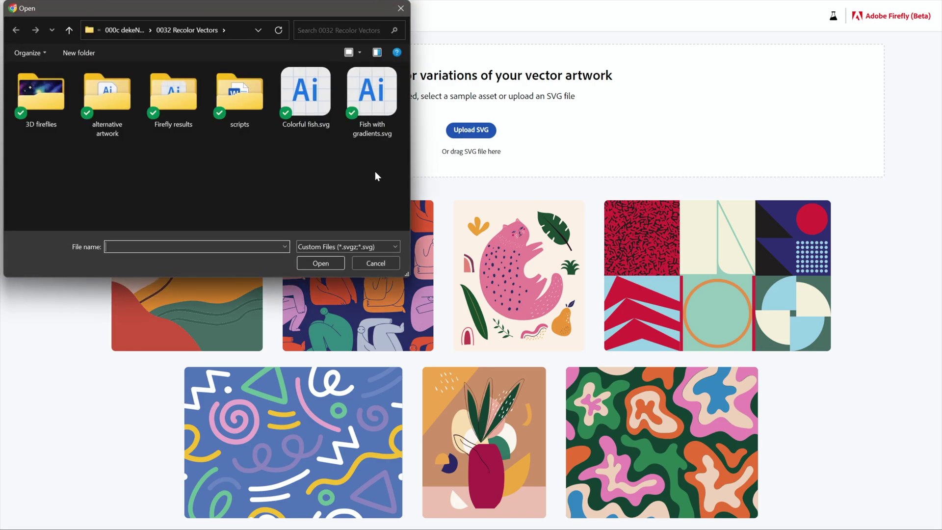
click(295, 122)
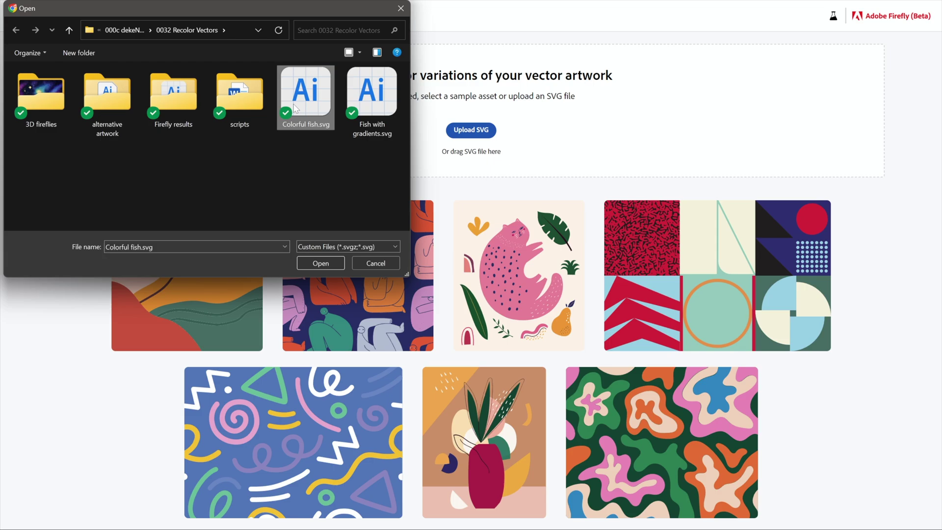
click(331, 264)
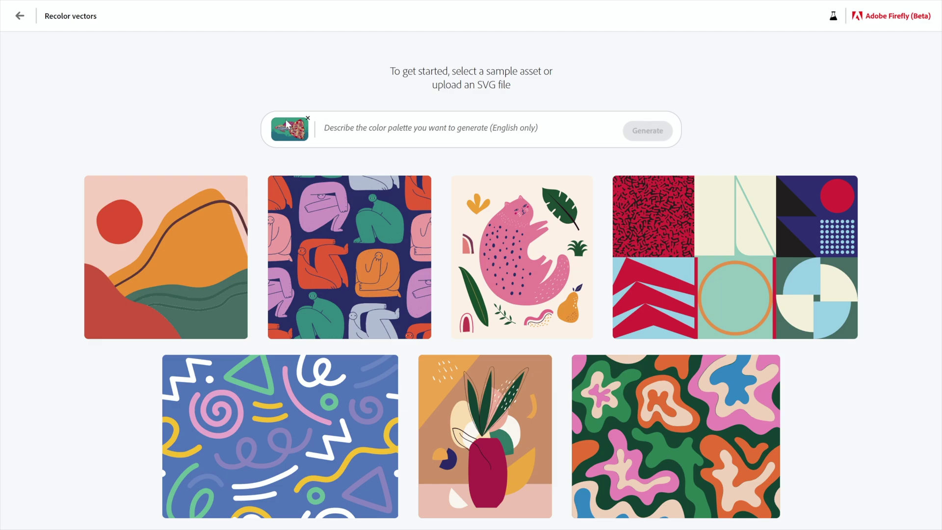
Generate color variations of the uploaded fish with the prompt "colorful reefs"
text(colorful)
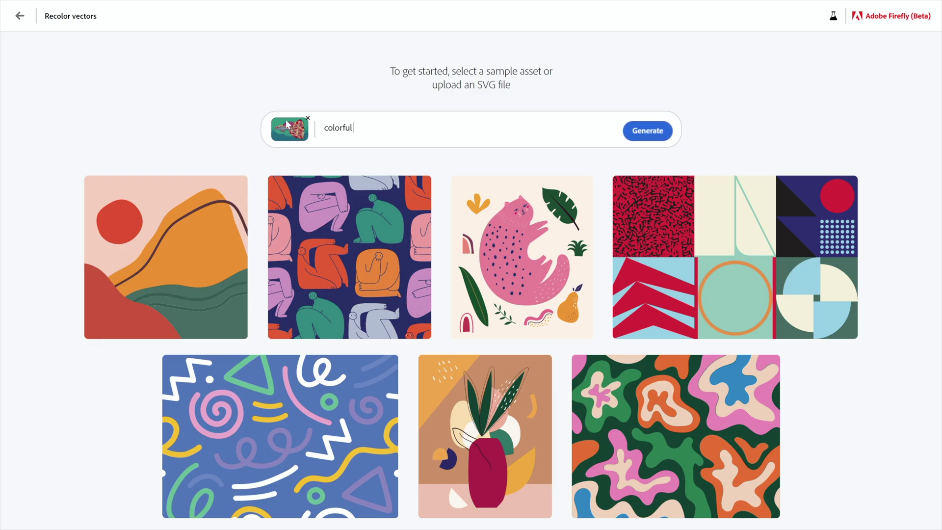
text( reefs)
click(647, 132)
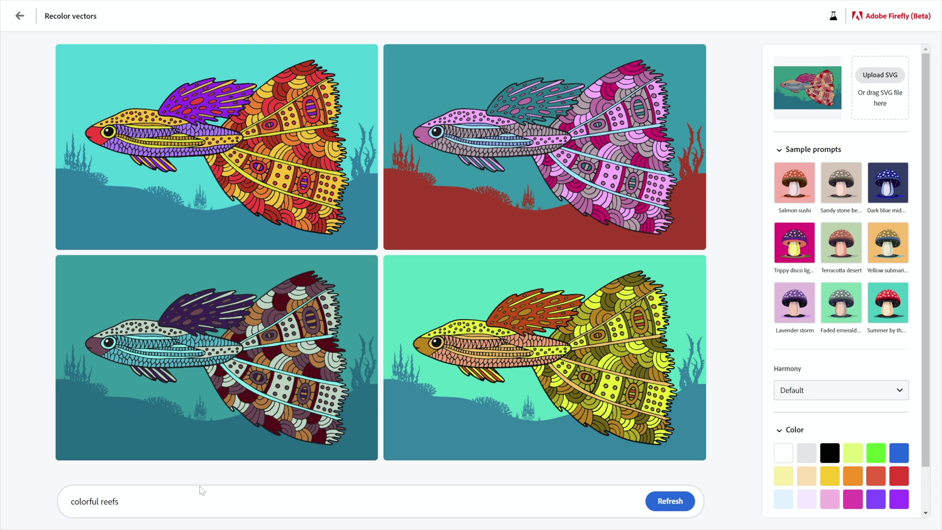
Recolor the fish with the sample prompt "Trippy disco lights" and with "Terracotta desert"
mouse_move(494, 375)
click(790, 249)
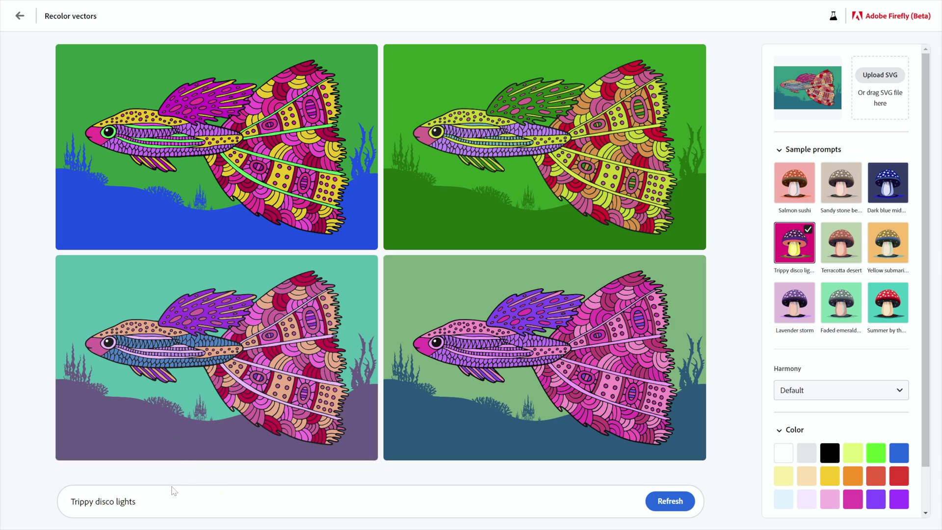
mouse_move(524, 330)
click(840, 249)
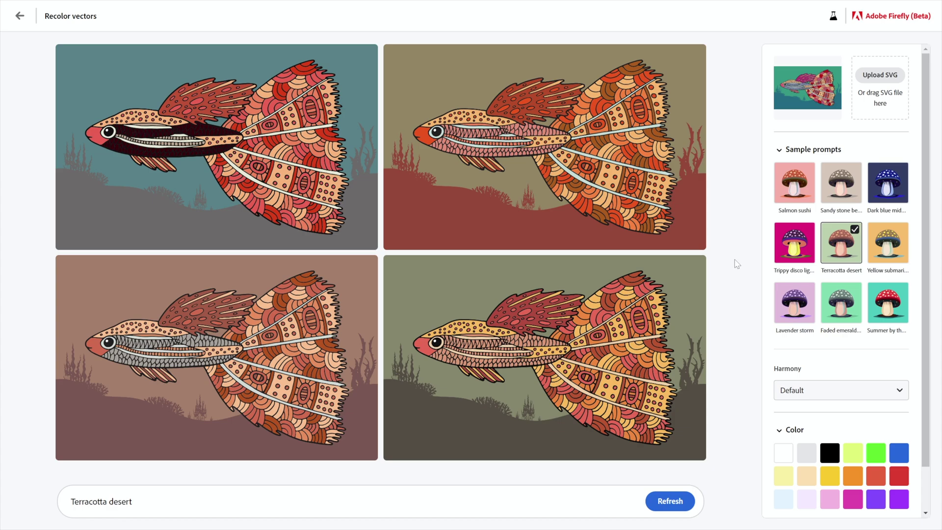
Compare the Terracotta desert results and copy the fish variation with the brown background and gray scales to the clipboard
mouse_move(374, 179)
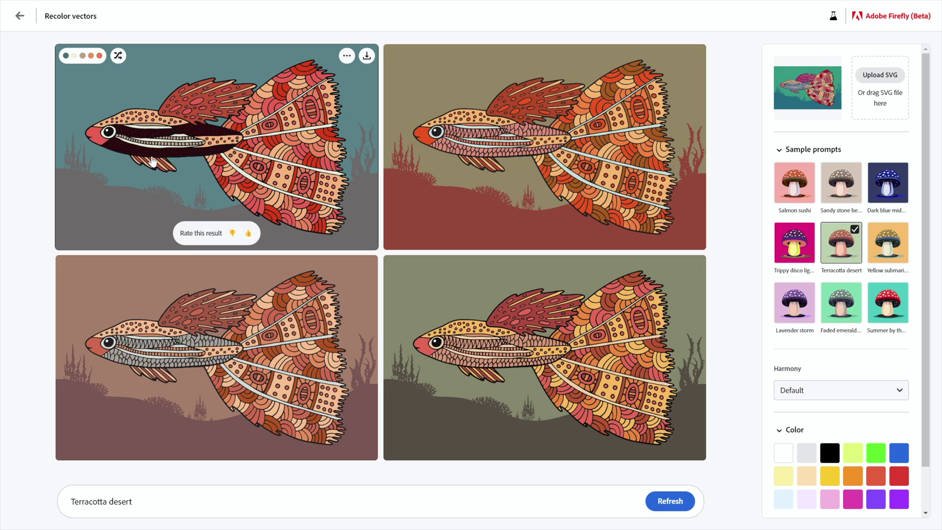
mouse_move(245, 369)
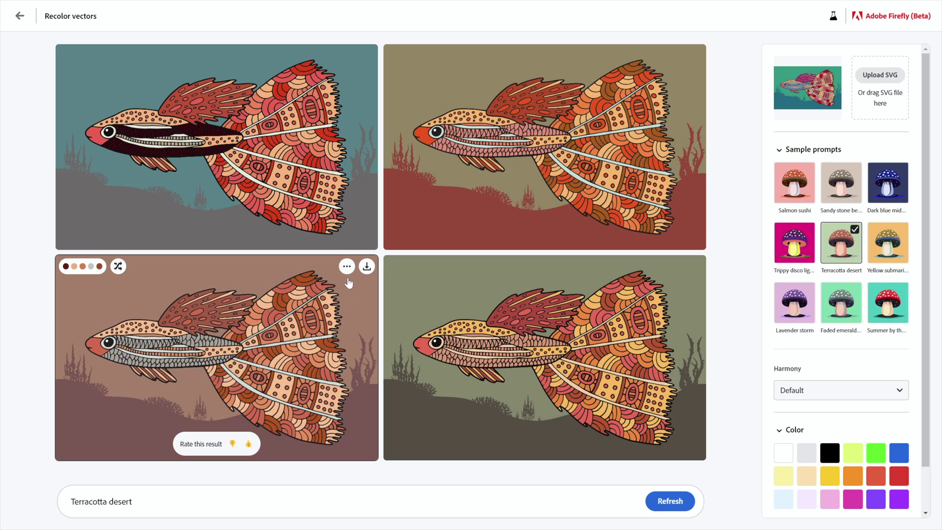
click(347, 268)
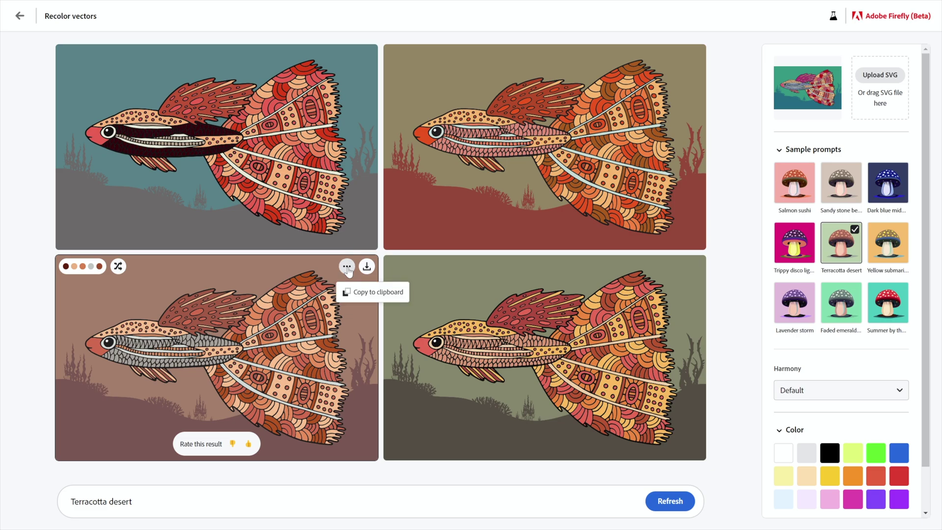
click(365, 294)
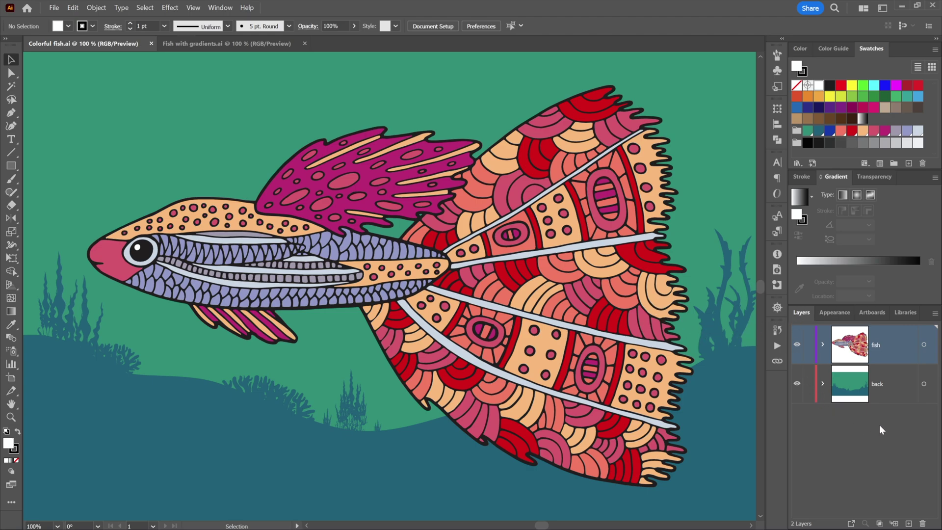
Switch to Illustrator, add a layer named "recolor" with the Gold color to Colorful fish.ai, and paste the copied fish artwork onto it
alt+click(908, 524)
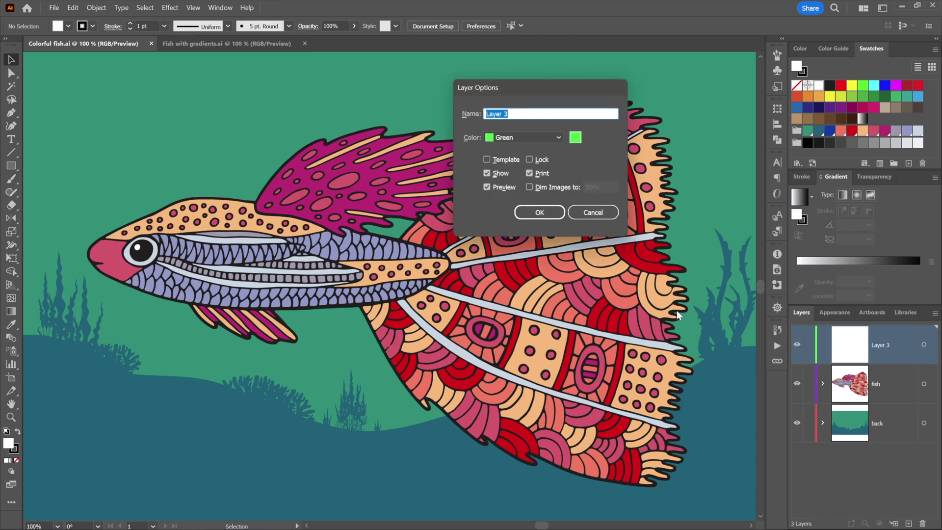
text(recolor)
click(541, 138)
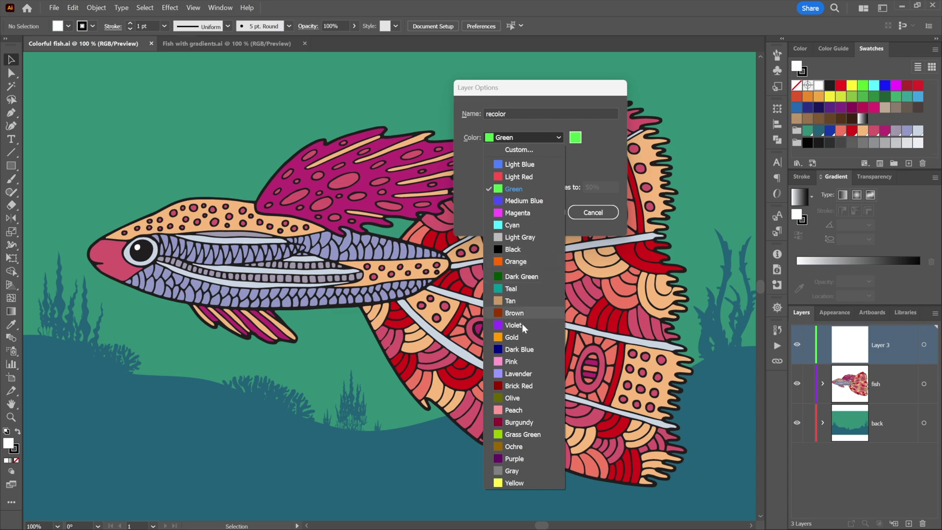
click(531, 335)
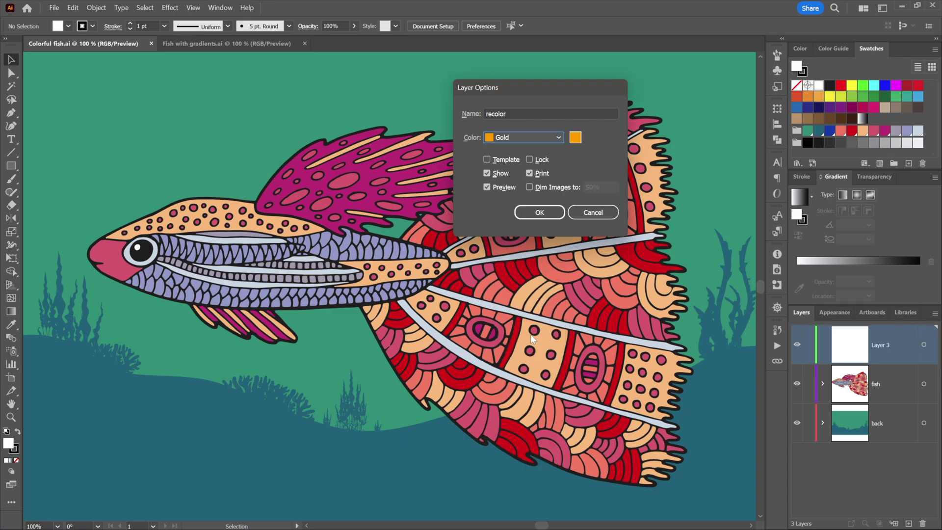
click(539, 213)
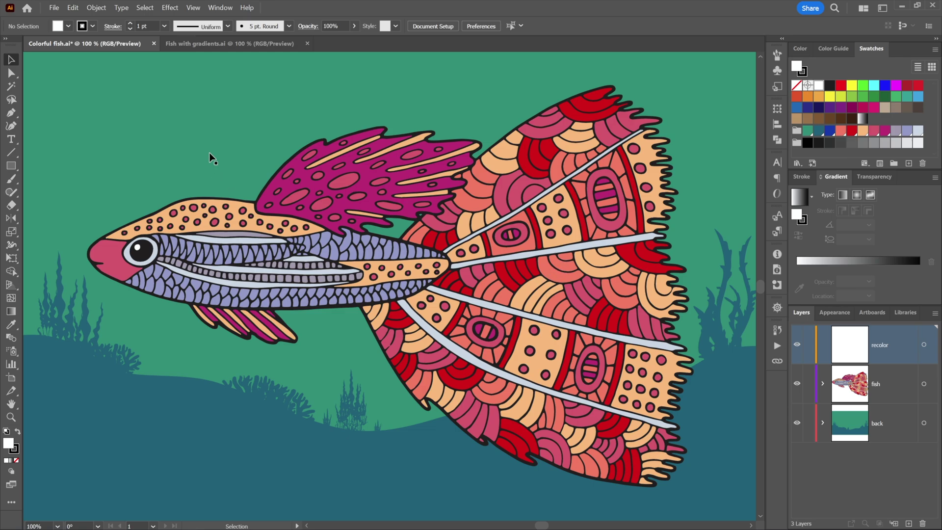
click(72, 8)
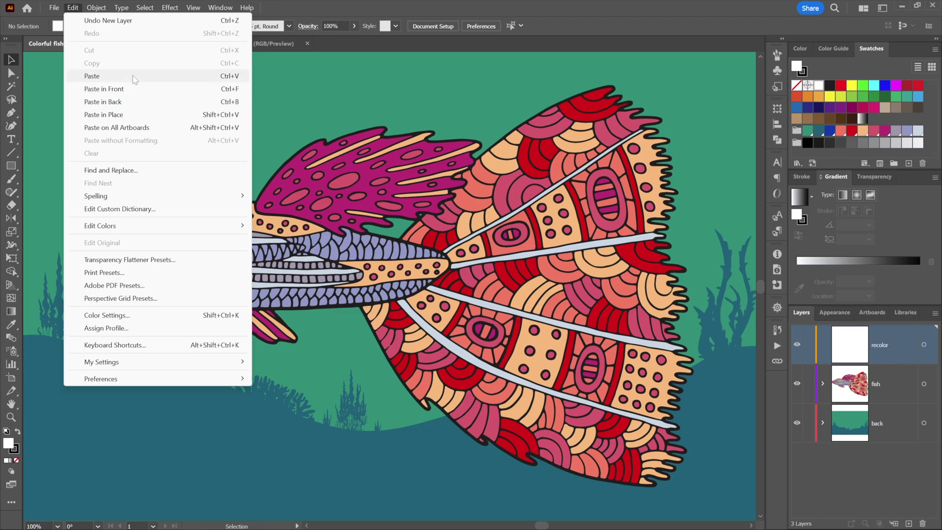
click(132, 76)
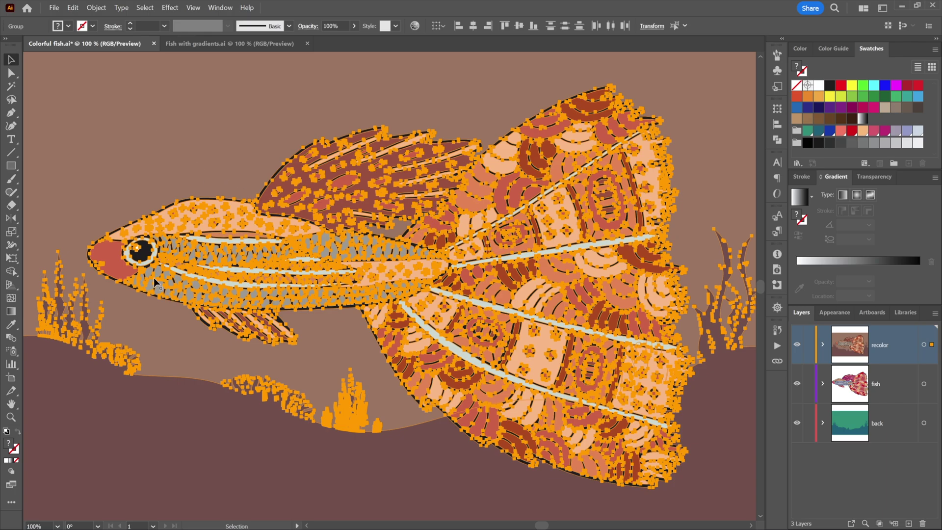
Deselect the pasted artwork and toggle the recolor layer's visibility to compare it with the original fish
key(ctrl+shift+a)
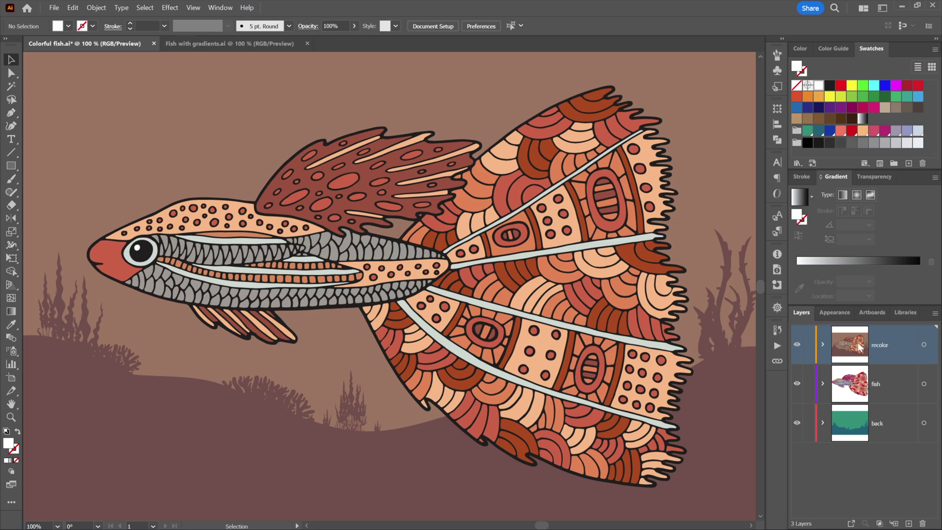
click(797, 345)
click(797, 345)
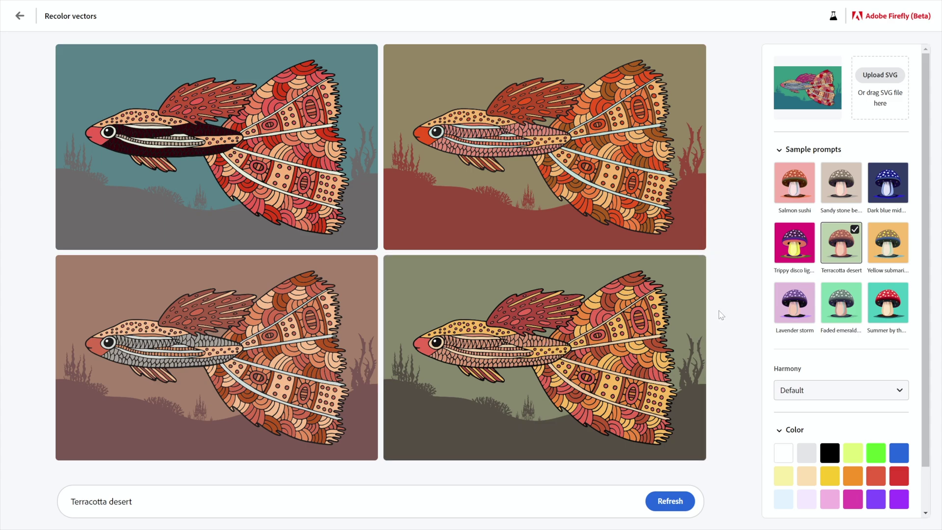
Switch to Adobe Firefly and add Light Purple to the Terracotta desert recoloring, trying Pale gold alongside it before removing it
scroll(836, 359, down, 1)
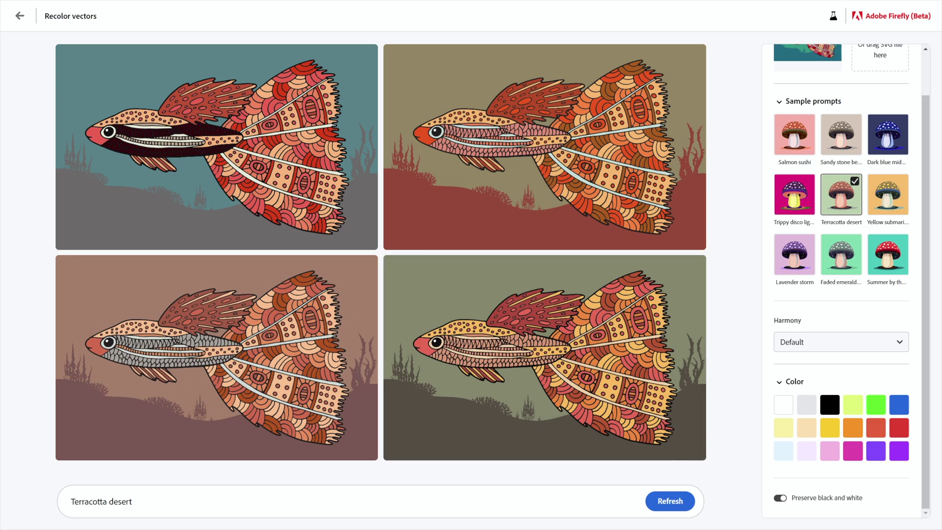
click(897, 454)
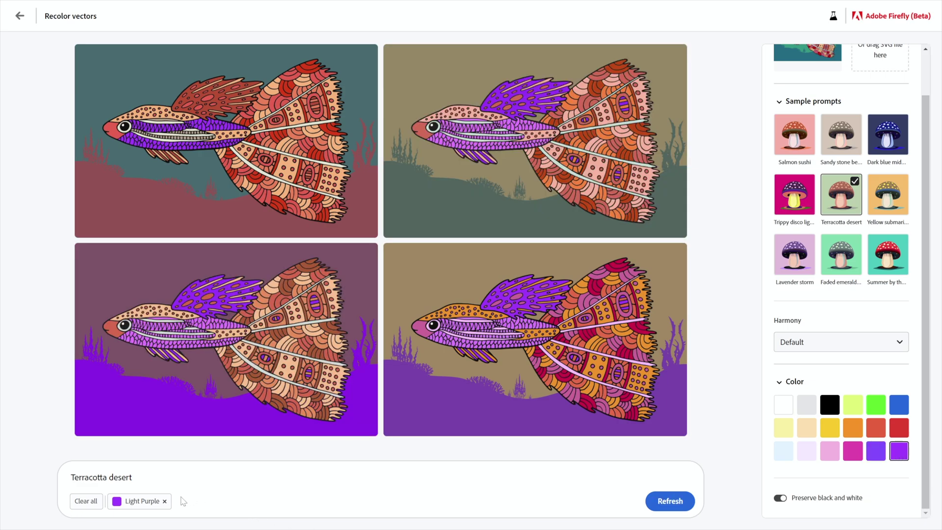
mouse_move(488, 410)
click(787, 429)
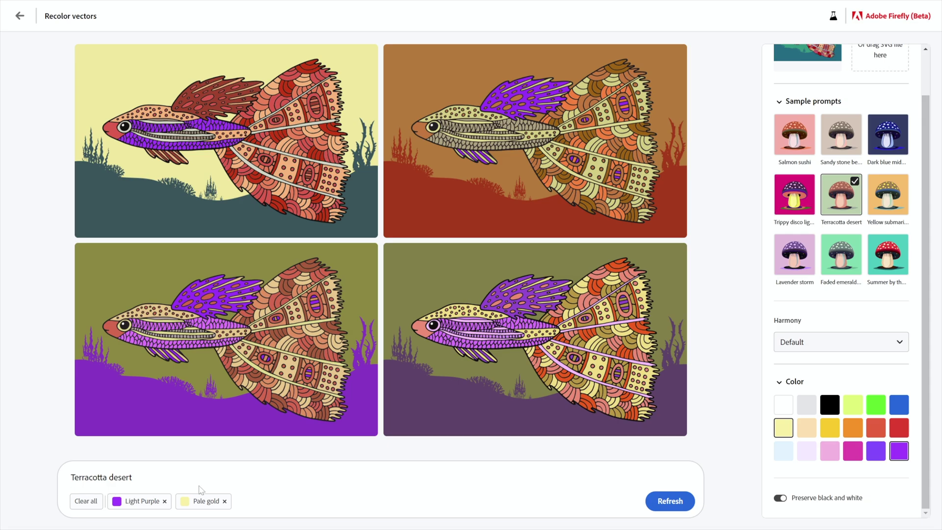
click(225, 502)
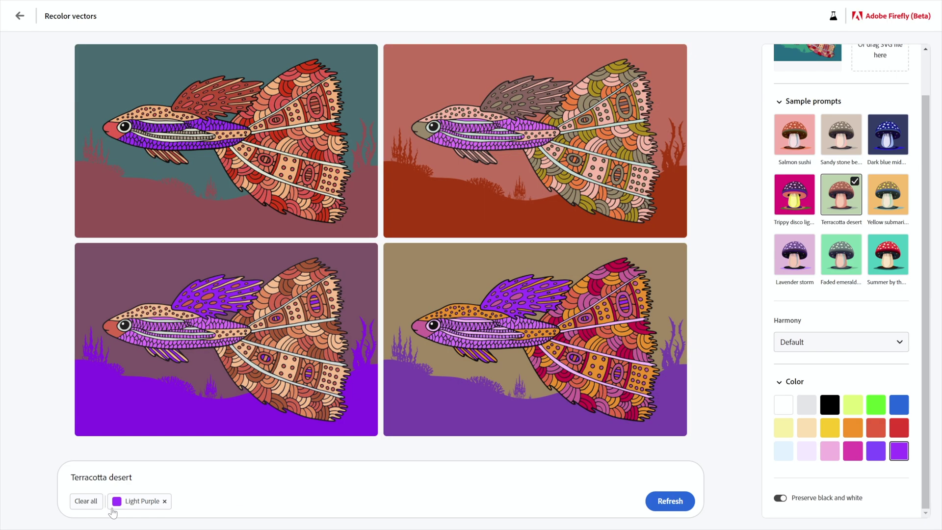
Try the Complementary and Split complementary harmonies on the Light Purple fish recoloring and look over the variations
click(839, 343)
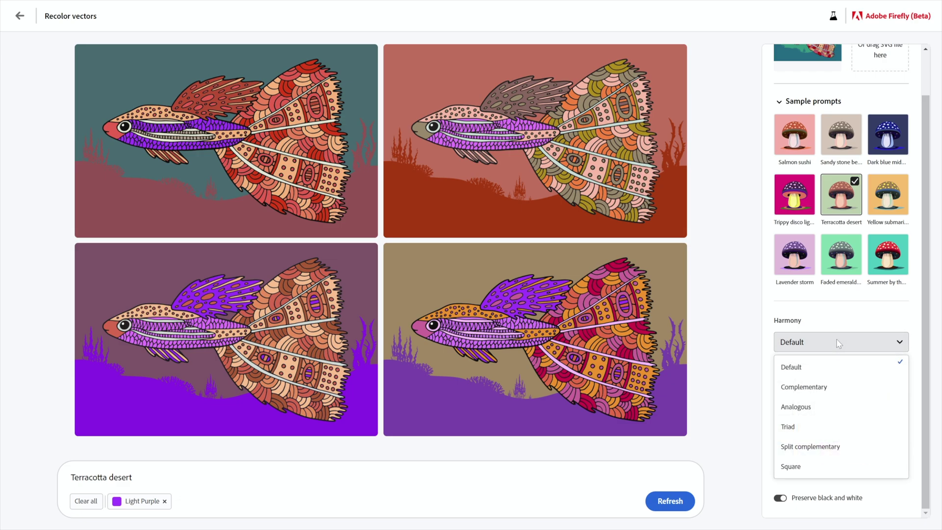
click(844, 391)
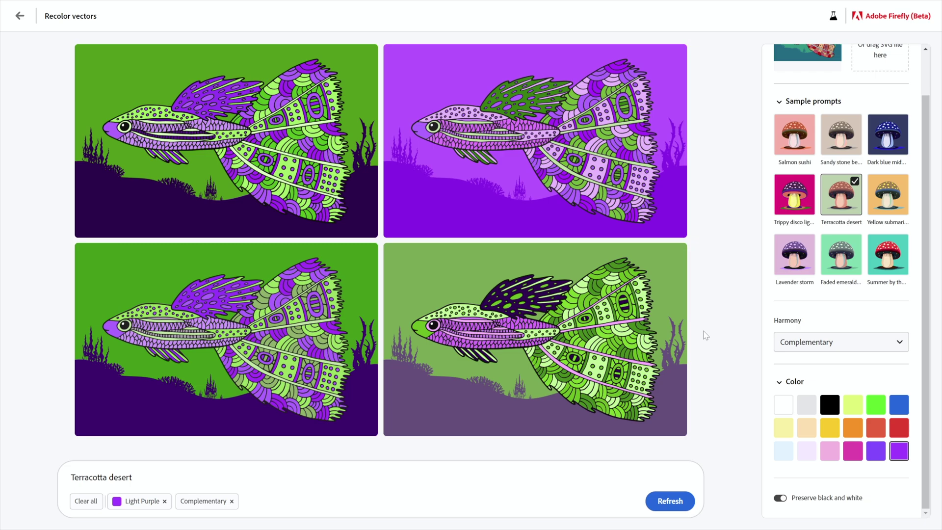
click(848, 346)
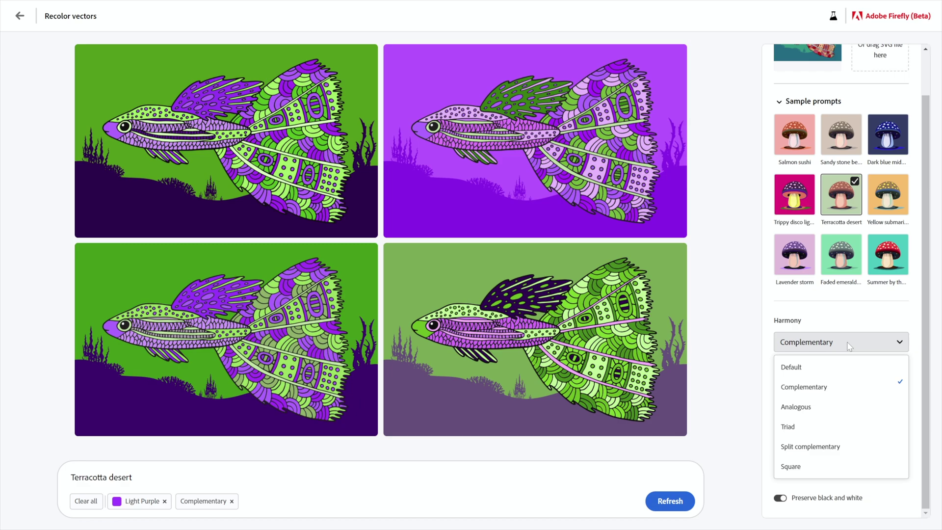
click(873, 449)
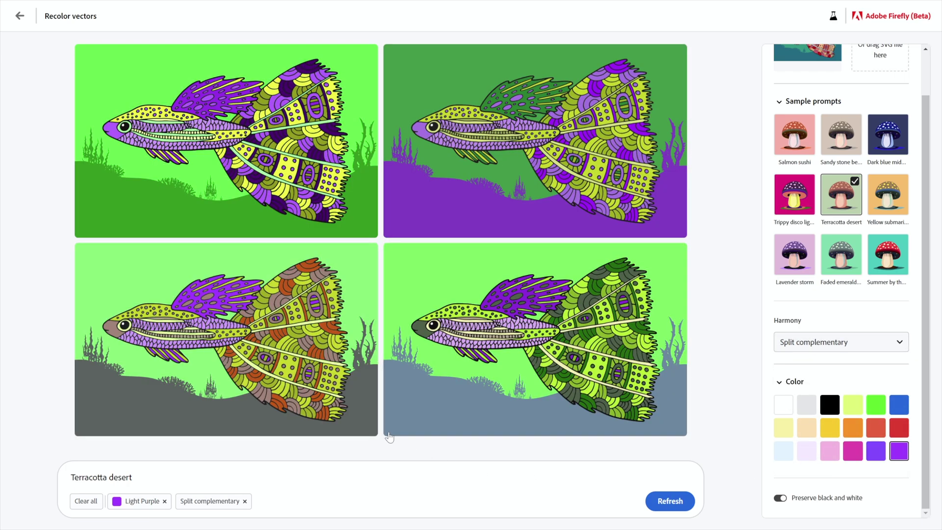
mouse_move(306, 400)
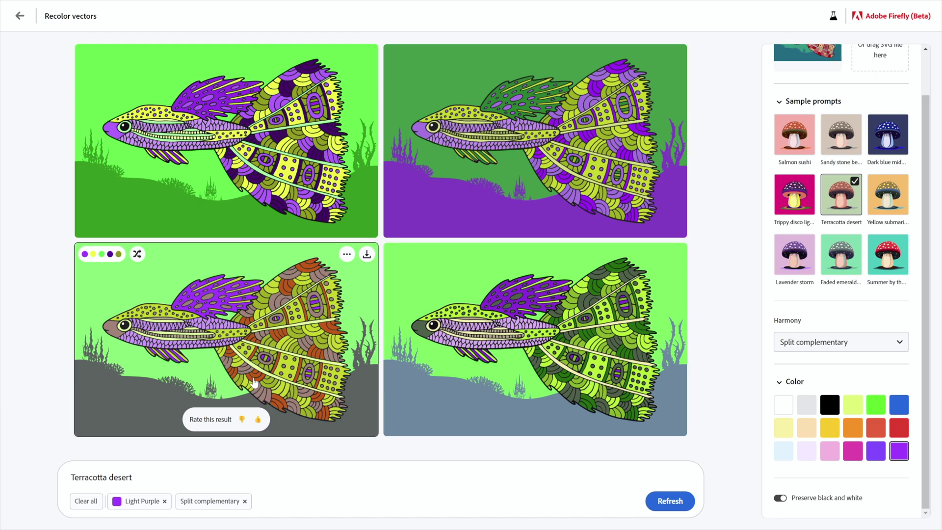
mouse_move(508, 367)
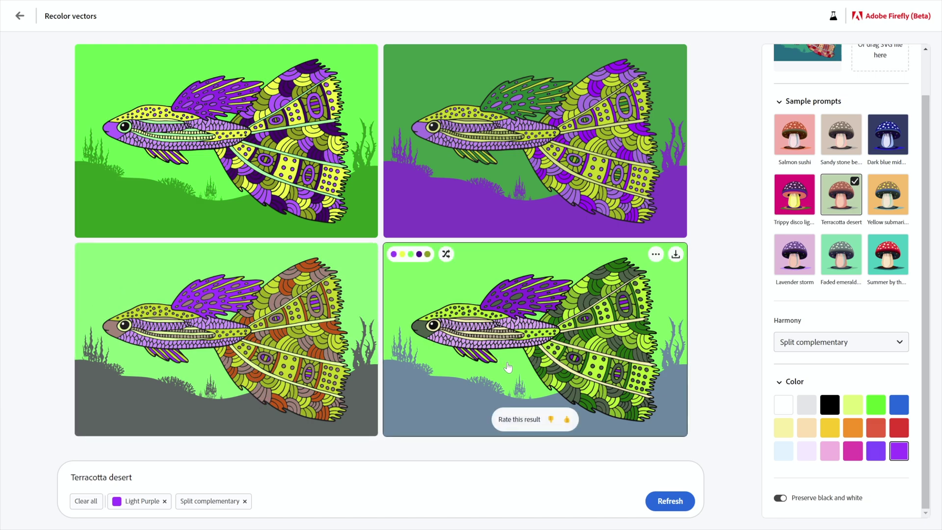
mouse_move(337, 370)
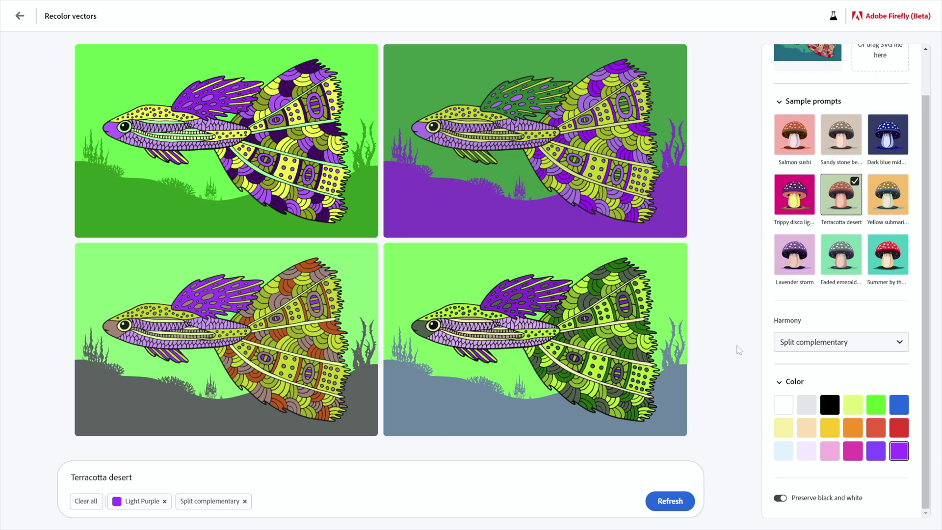
Try the Analogous harmony and the Triad harmony on the Light Purple fish recoloring
click(808, 342)
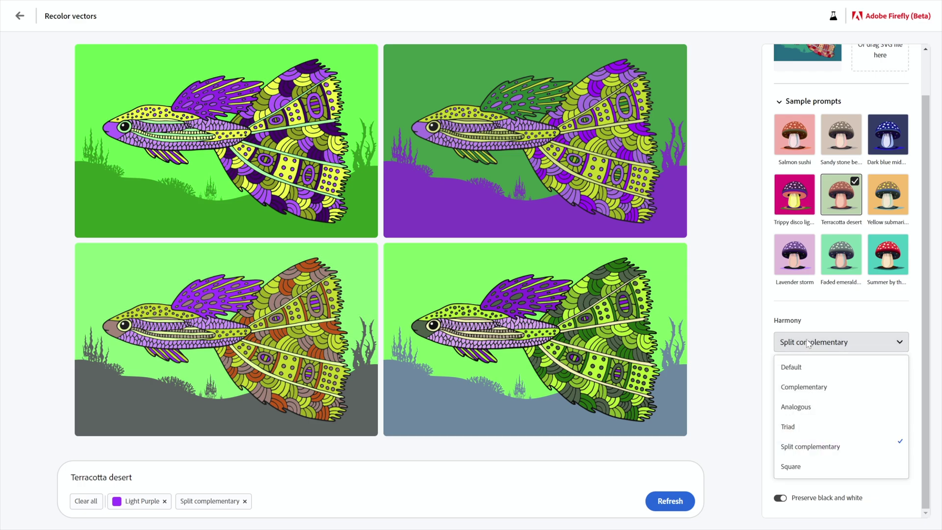
click(829, 411)
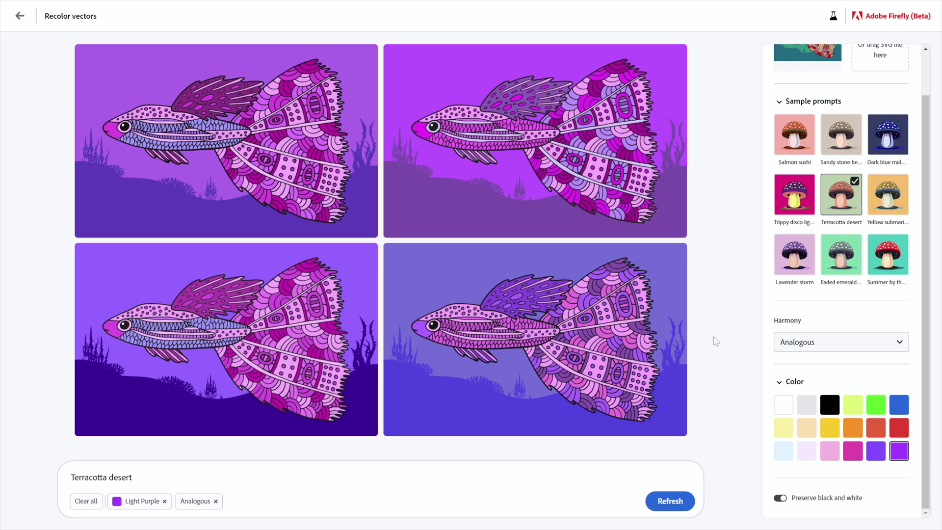
click(841, 350)
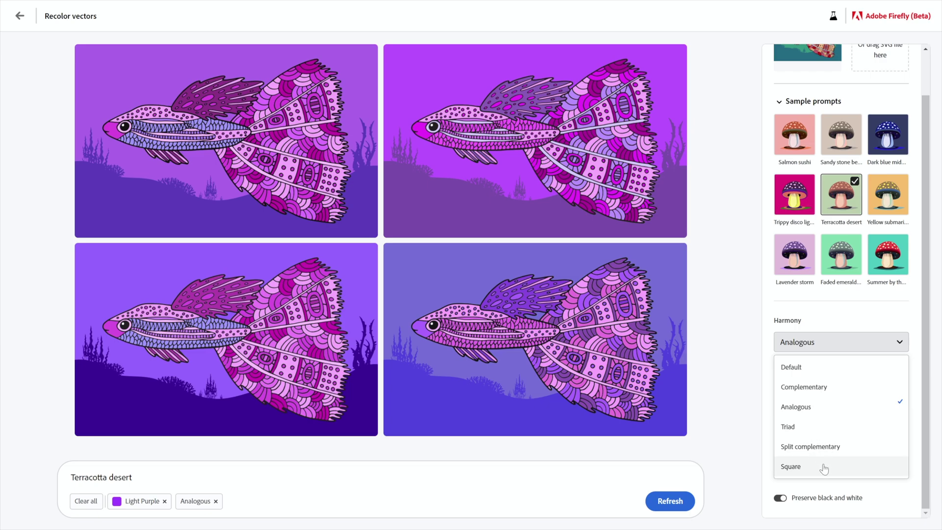
click(820, 433)
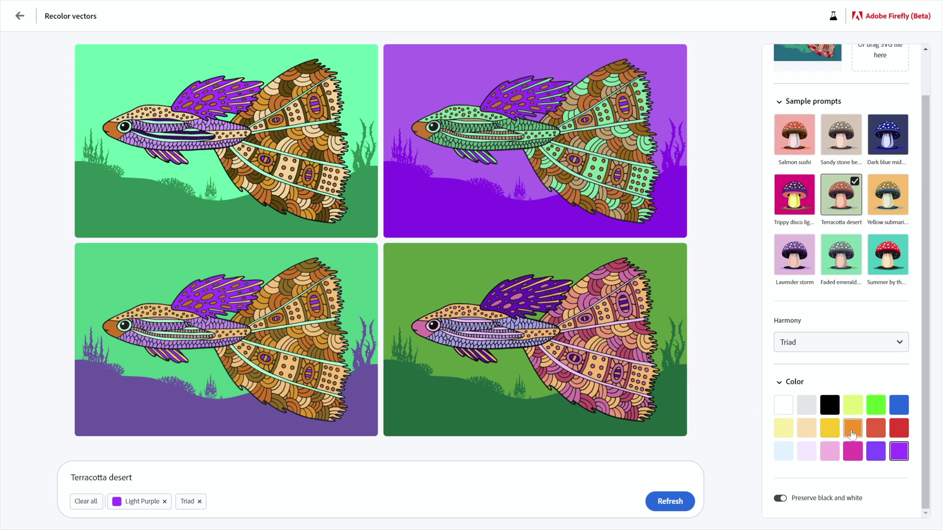
Replace the Light Purple color with Azure and set the harmony to Square
click(897, 409)
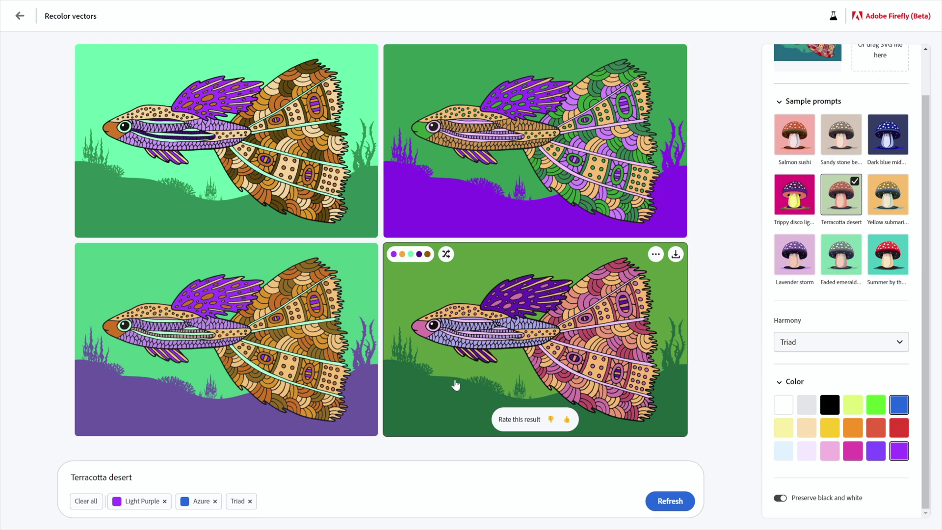
click(164, 501)
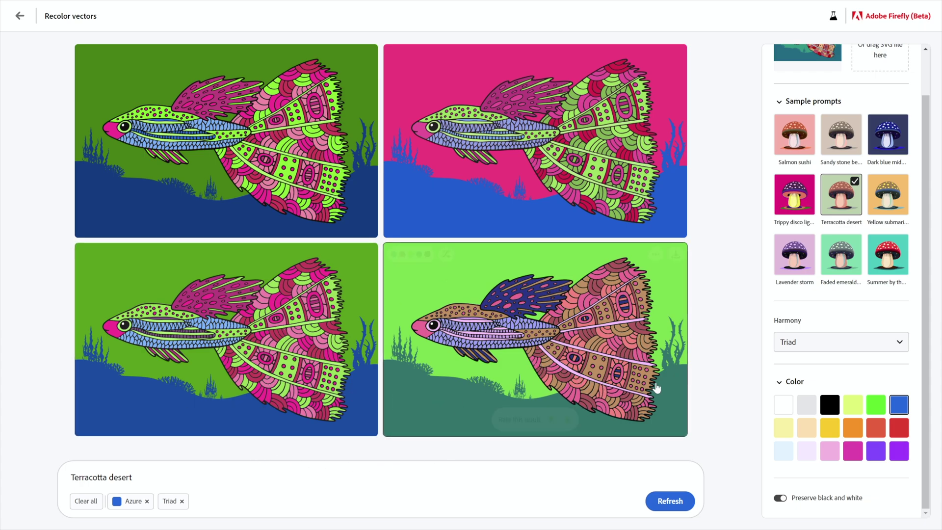
click(815, 344)
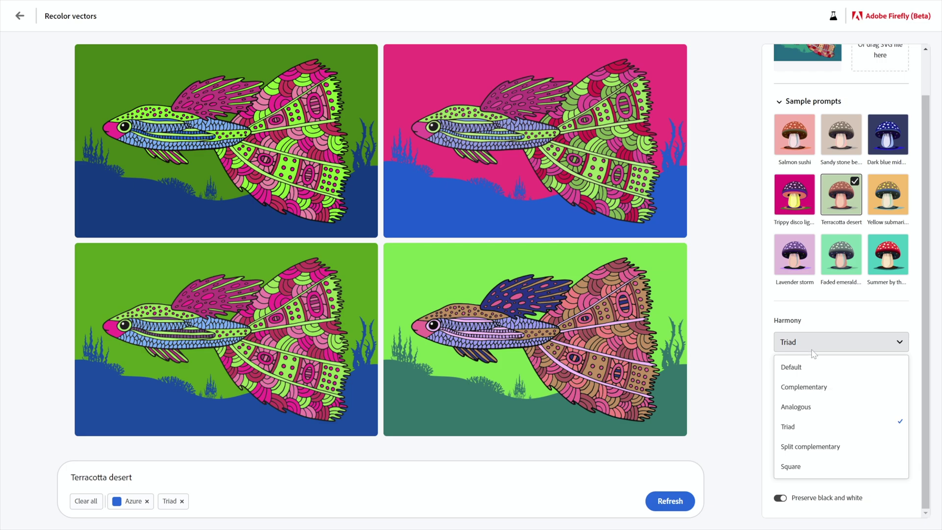
click(832, 468)
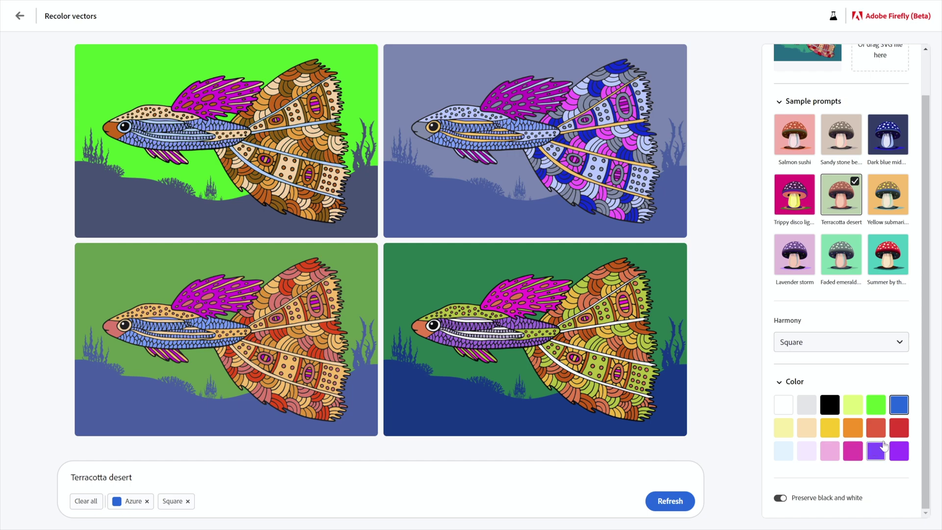
Add the Scarlet color to the Square harmony recoloring and remove Azure
click(897, 432)
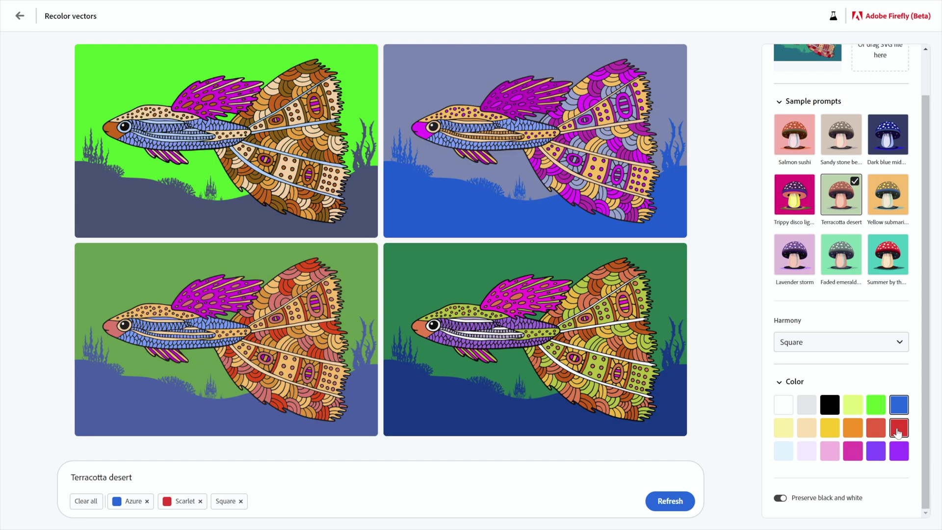
mouse_move(473, 381)
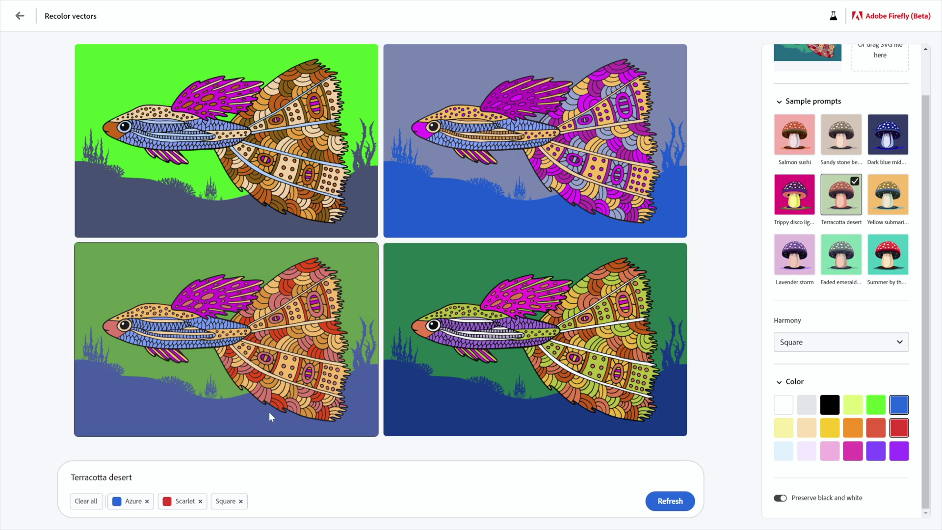
mouse_move(269, 412)
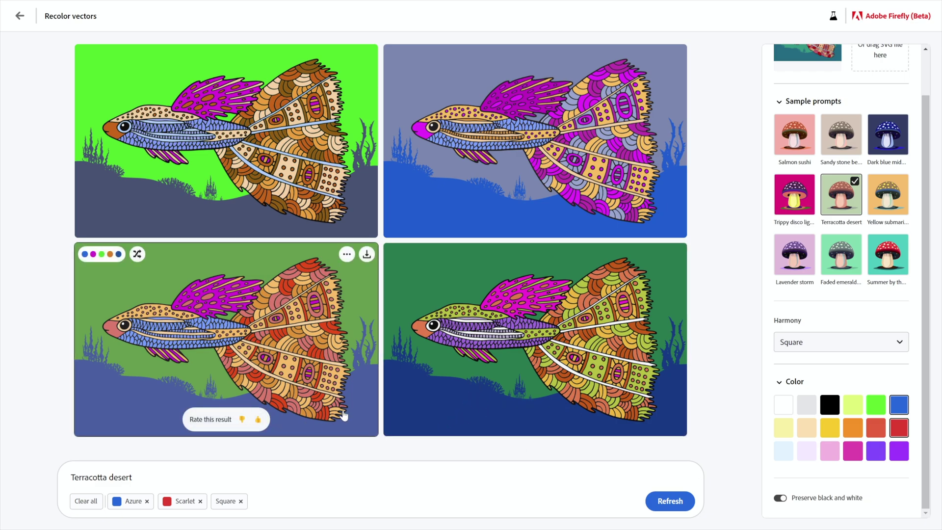
click(147, 502)
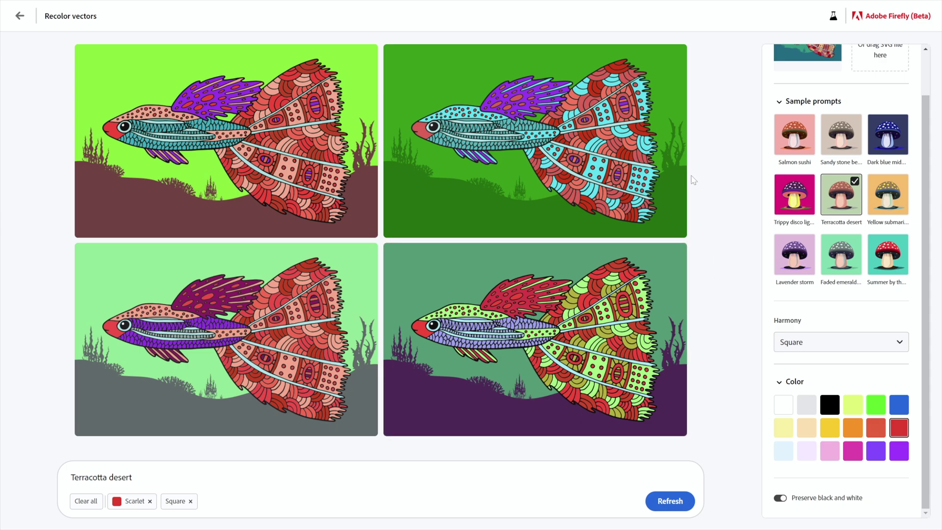
Upload Fish with gradients.svg as the artwork to recolor and look over the generated variations
scroll(861, 174, up, 1)
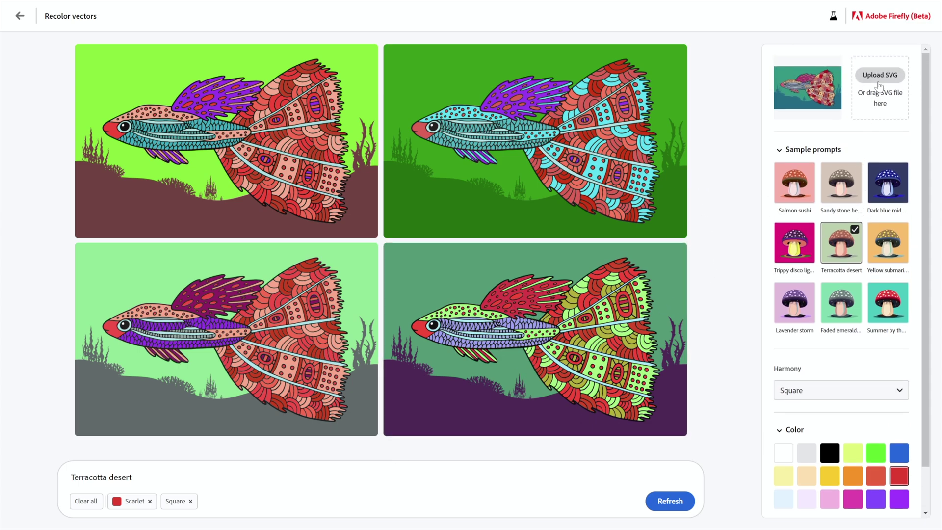
click(879, 78)
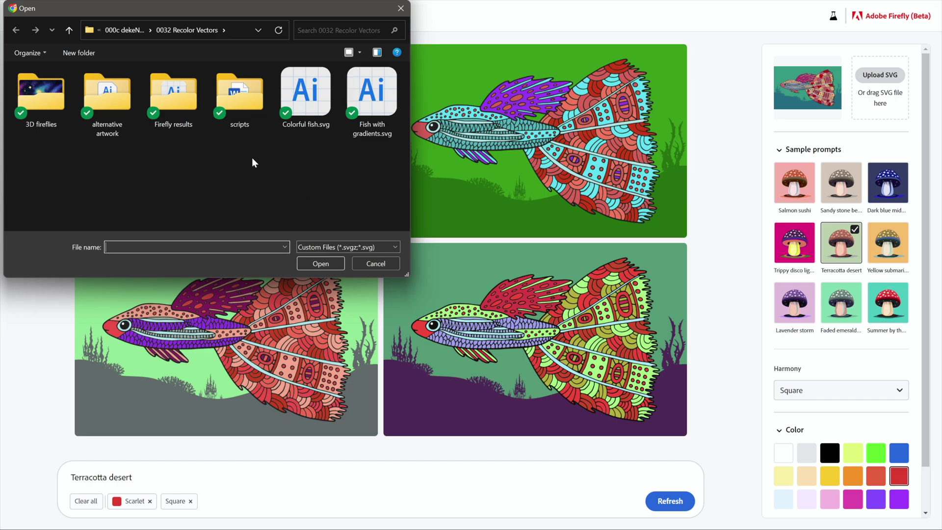
click(377, 113)
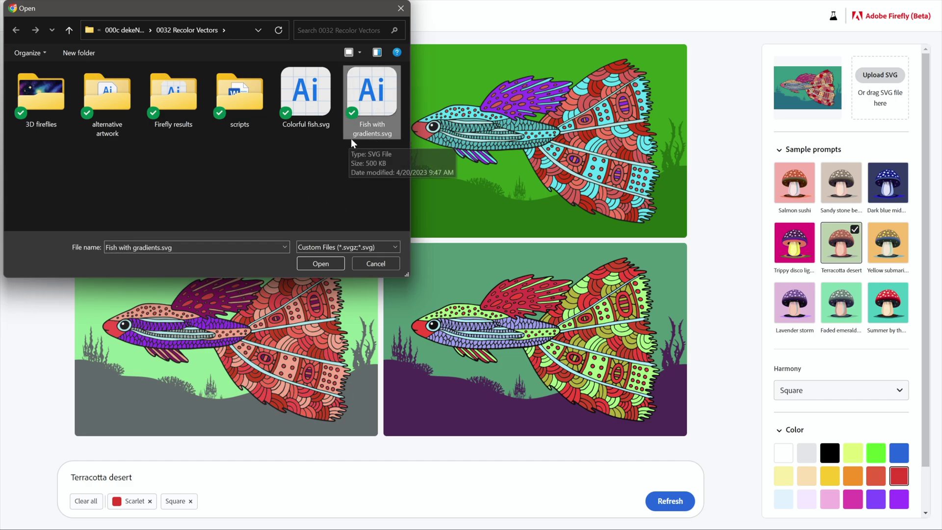
click(330, 264)
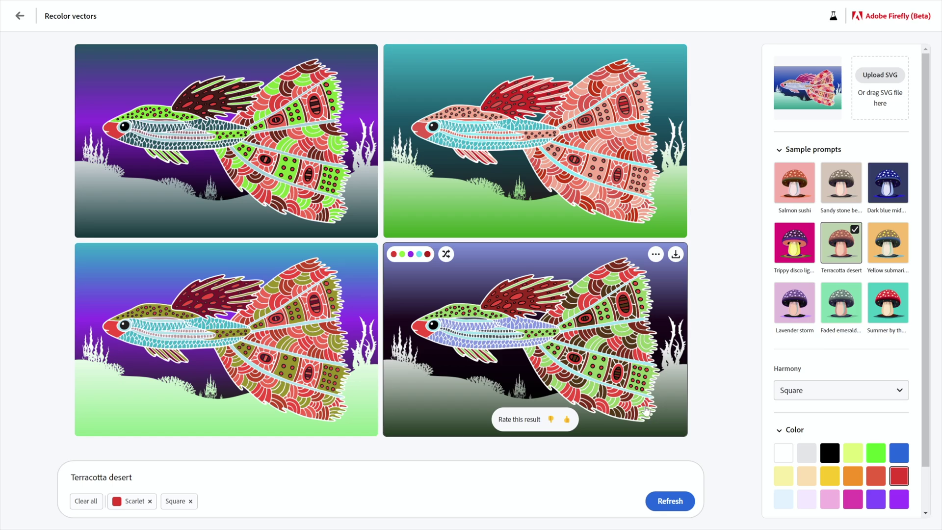
mouse_move(377, 398)
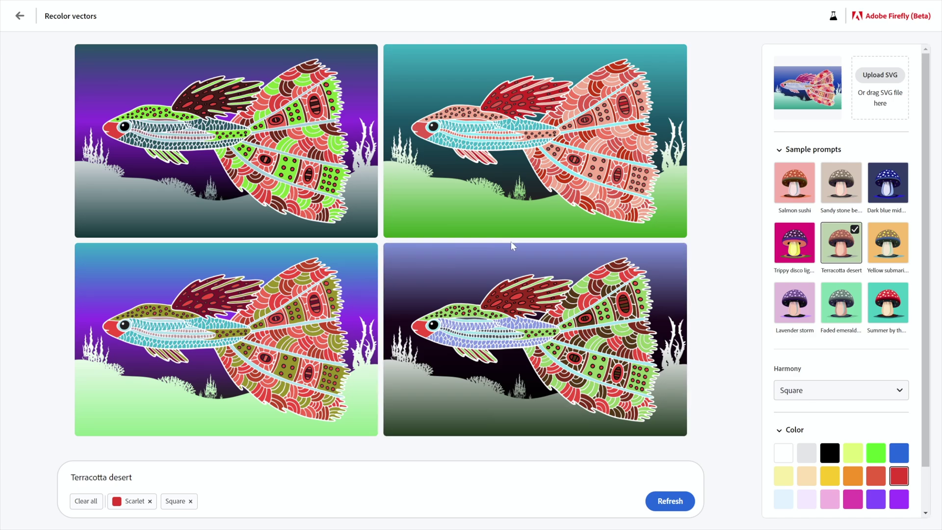
mouse_move(495, 317)
Clear the Square harmony and Scarlet color, and recolor the gradient fish with the prompt "Arizona painted desert"
click(190, 500)
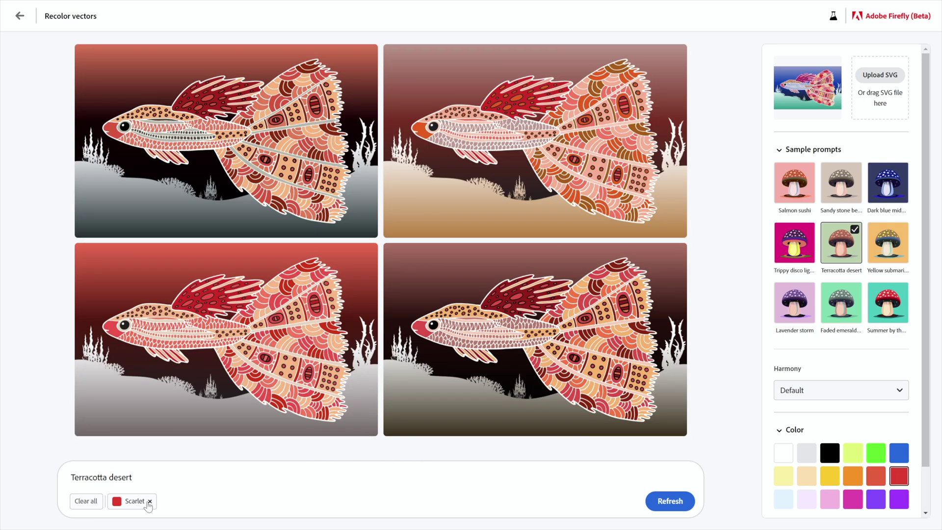
click(149, 501)
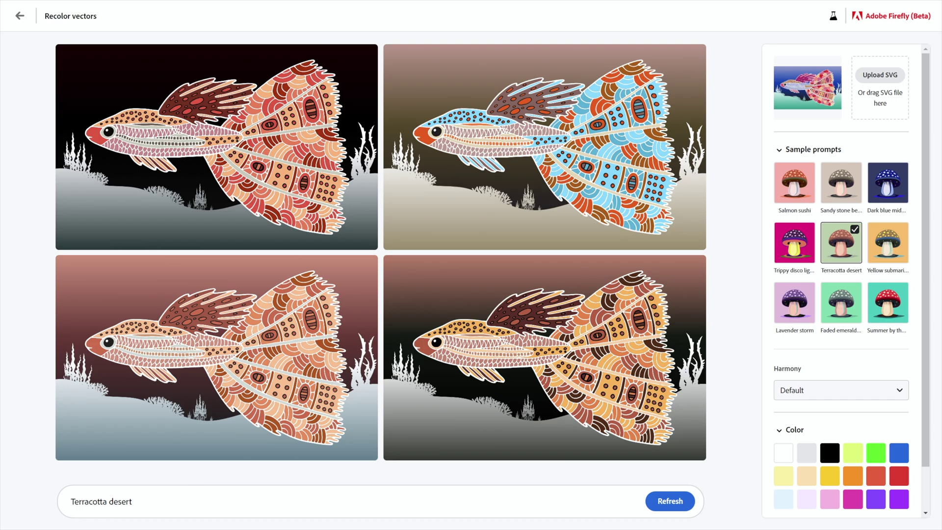
drag(132, 501, 46, 496)
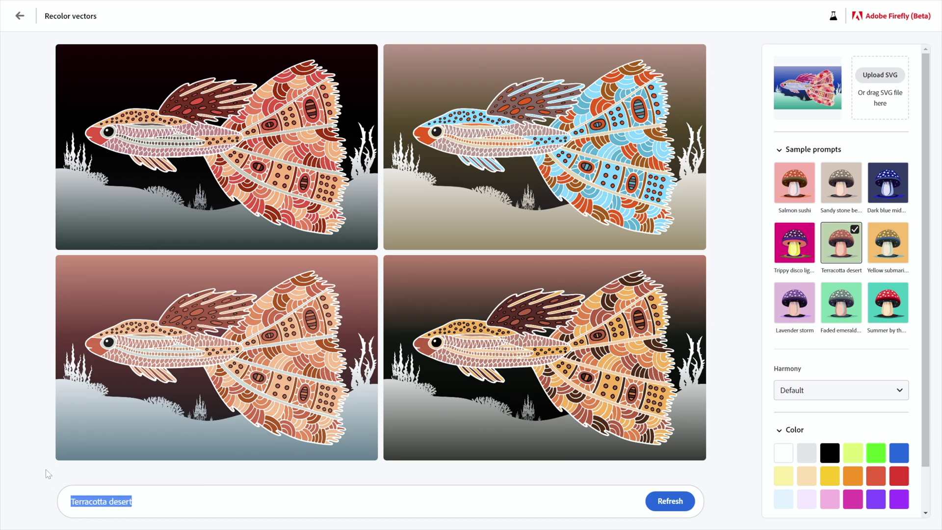
text(Arizona painted desert)
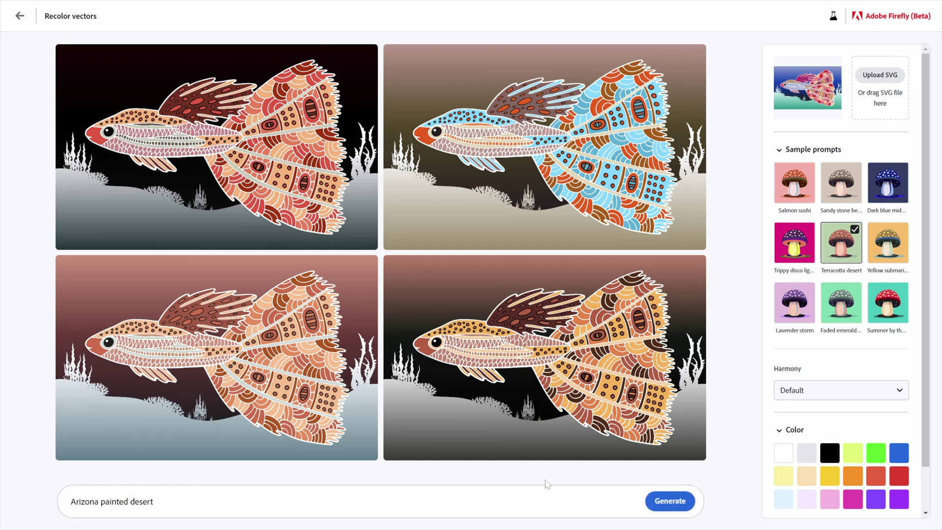
click(655, 512)
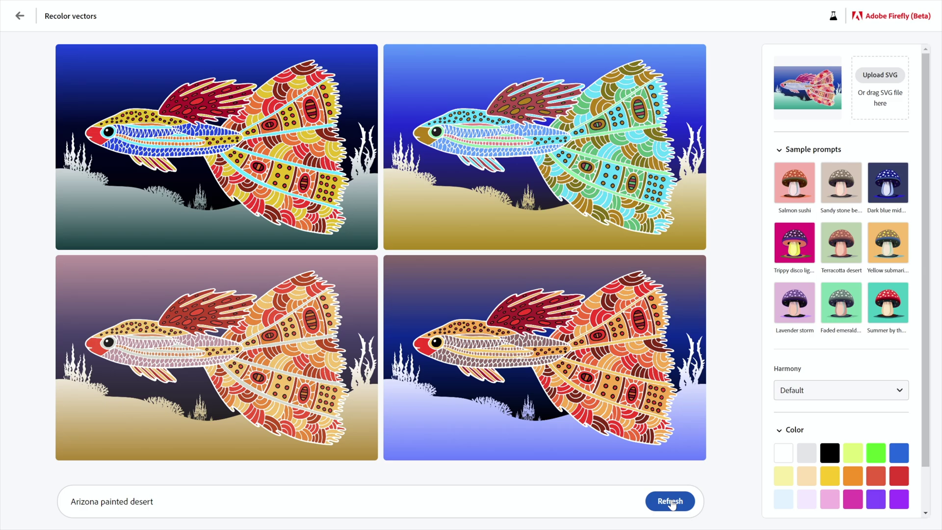
Generate a fresh set of "Arizona painted desert" variations and turn off Preserve black and white
click(671, 502)
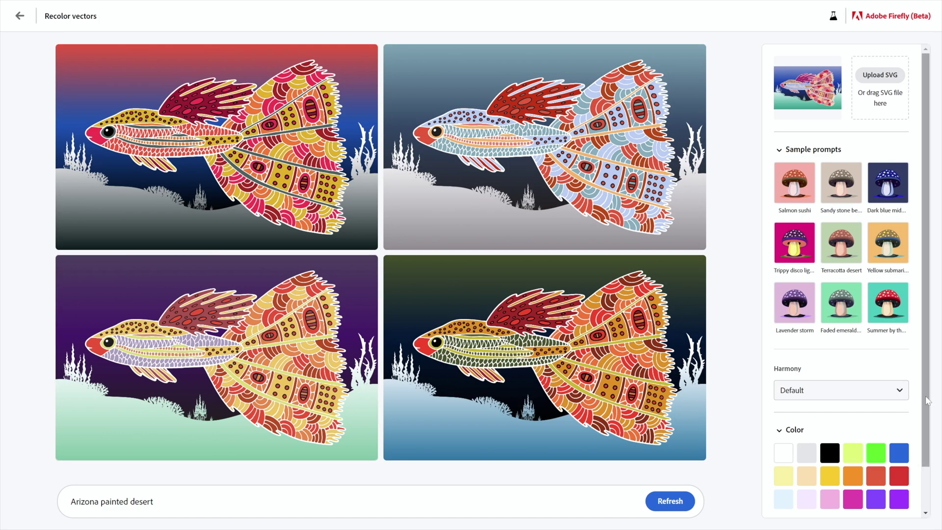
drag(925, 426, 923, 470)
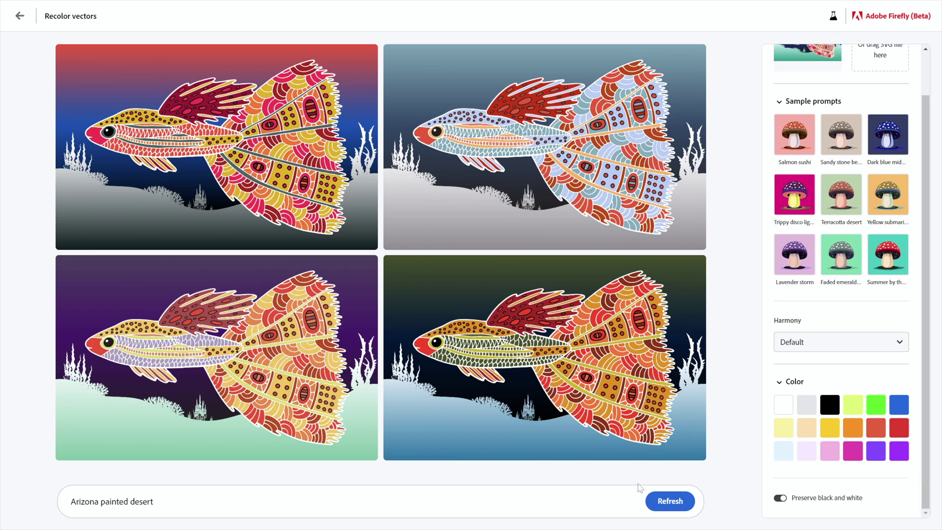
mouse_move(534, 464)
click(779, 497)
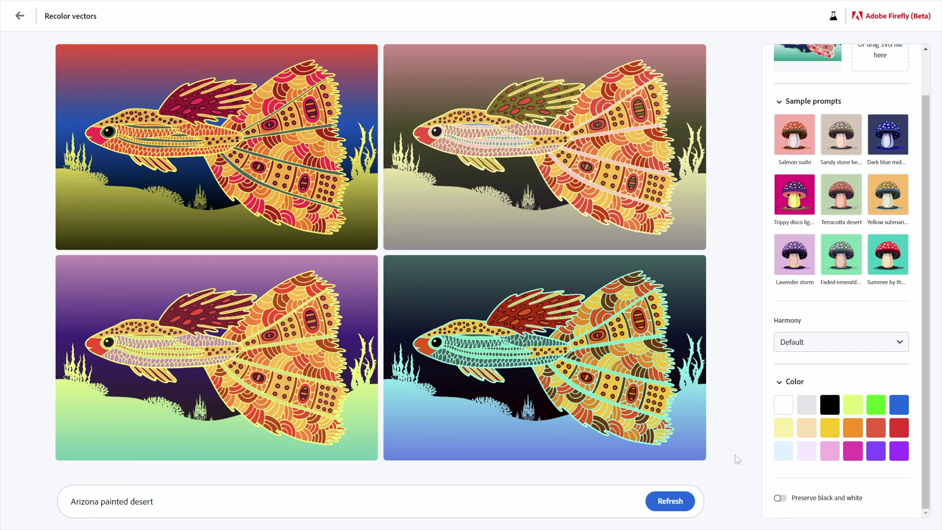
mouse_move(578, 418)
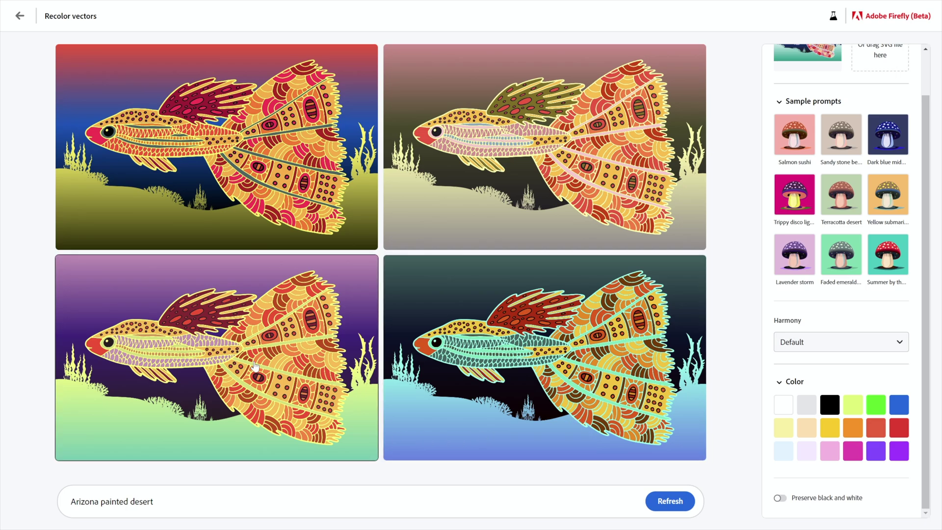
mouse_move(140, 211)
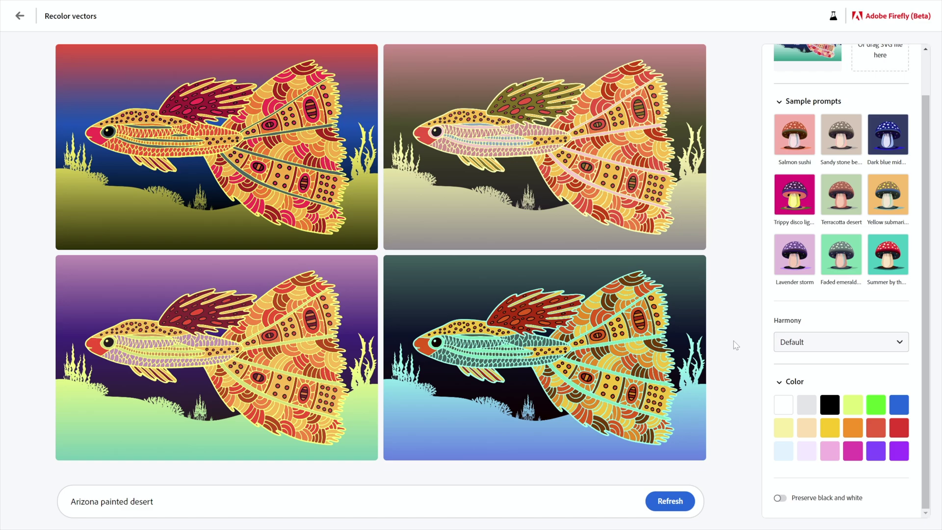
Copy the variation with the olive dorsal fin and dusty pink upper background to the clipboard
mouse_move(516, 162)
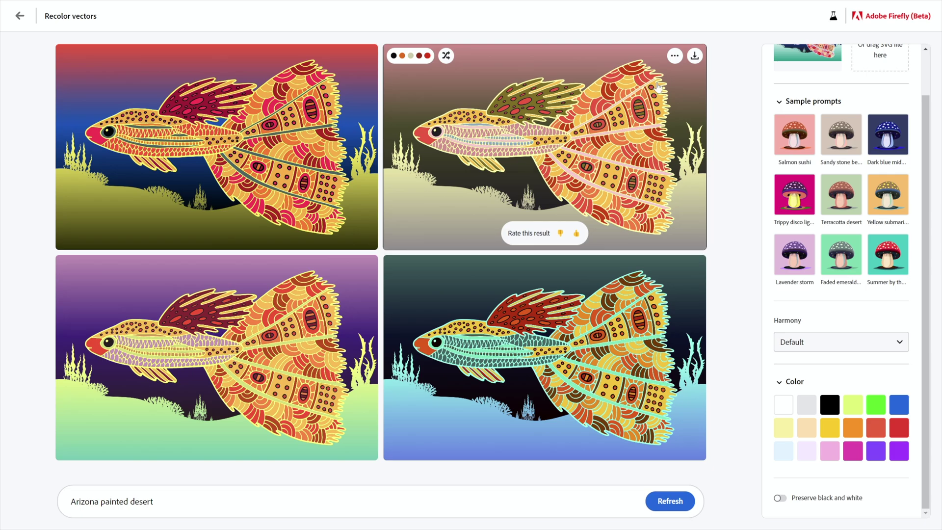
click(675, 57)
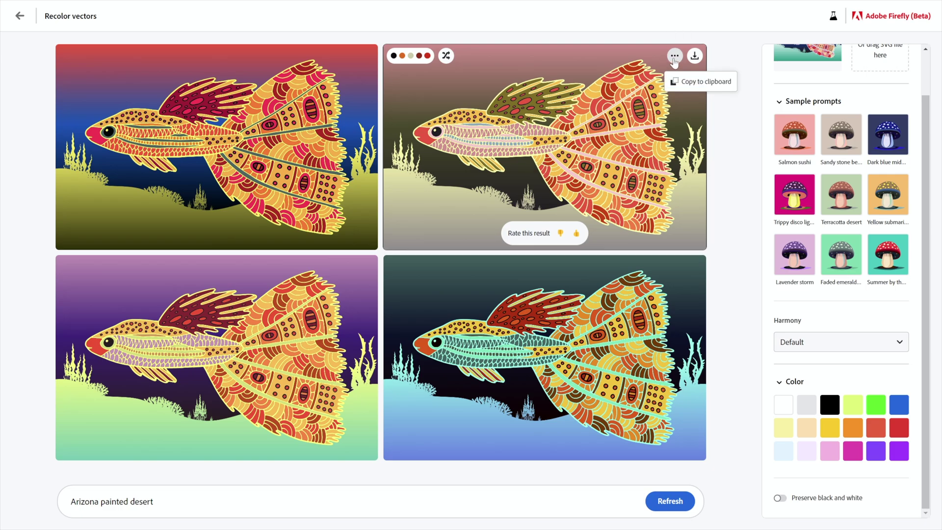
click(693, 84)
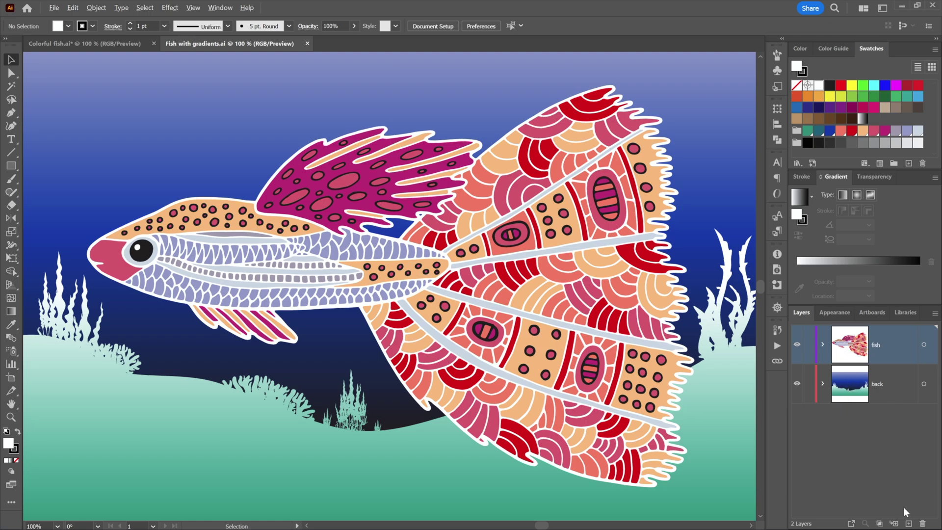
Switch to Illustrator and add a layer named "gradients" with the color Grass Green to Fish with gradients.ai
alt+click(909, 524)
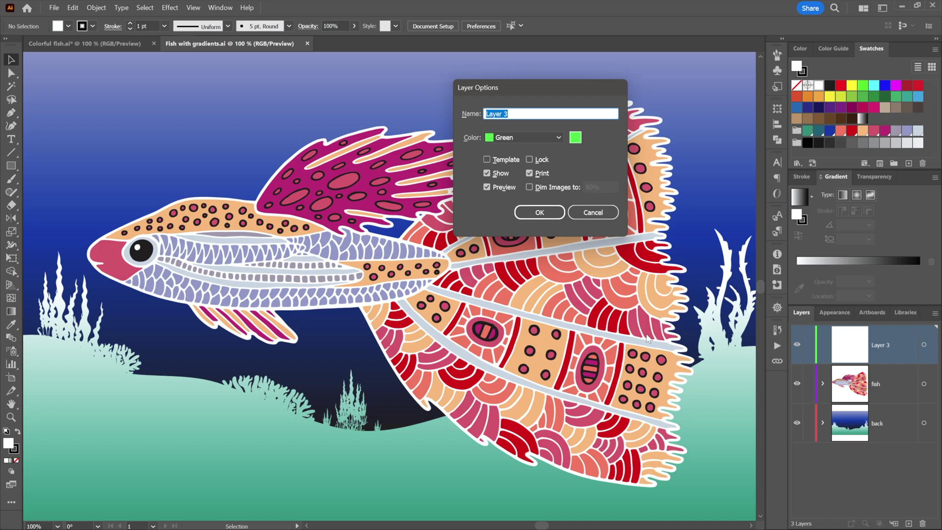
text(gradients)
click(537, 137)
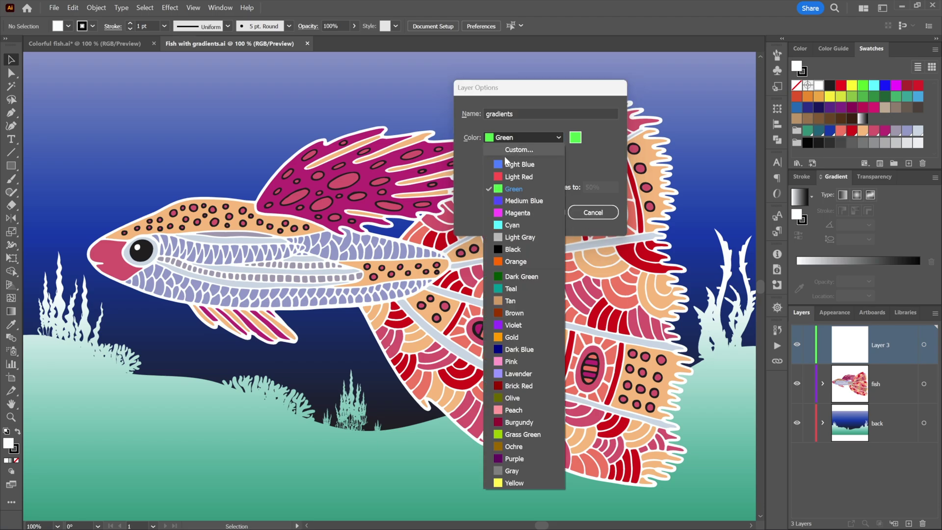
click(537, 434)
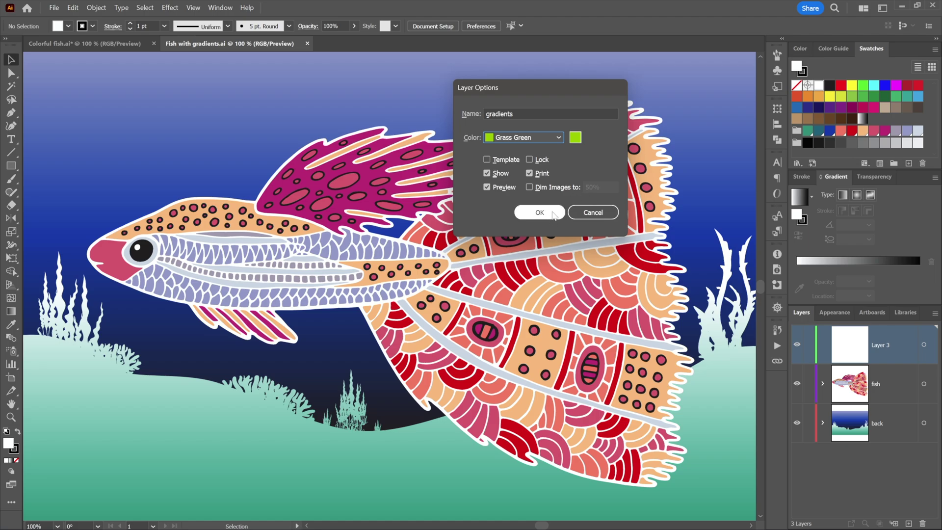
click(553, 216)
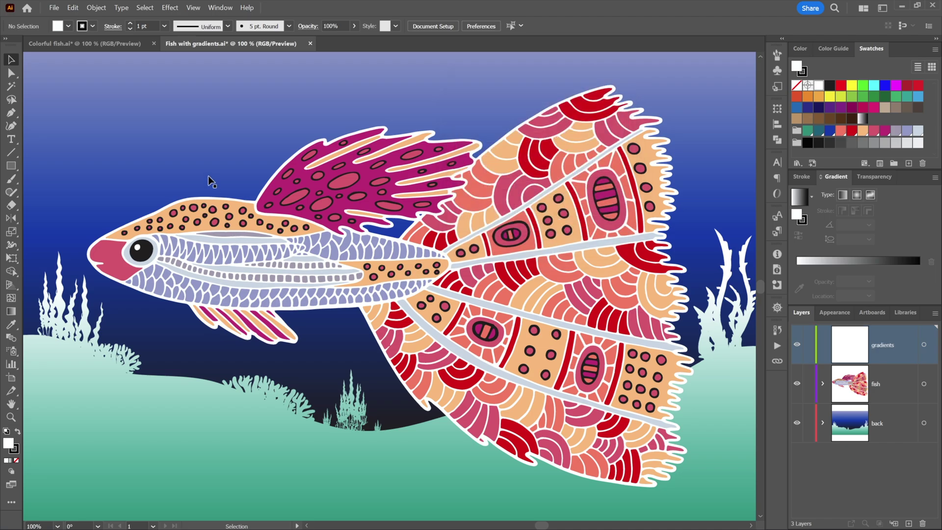
Paste the recolored artwork in front on the gradients layer, deselect it, and compare it with the original by toggling the layer's visibility
key(ctrl+f)
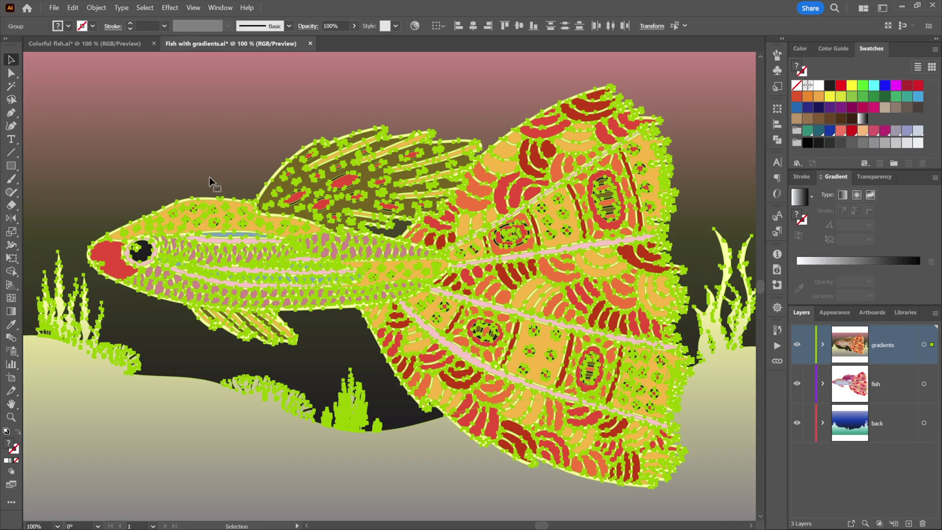
key(ctrl)
key(ctrl+shift+a)
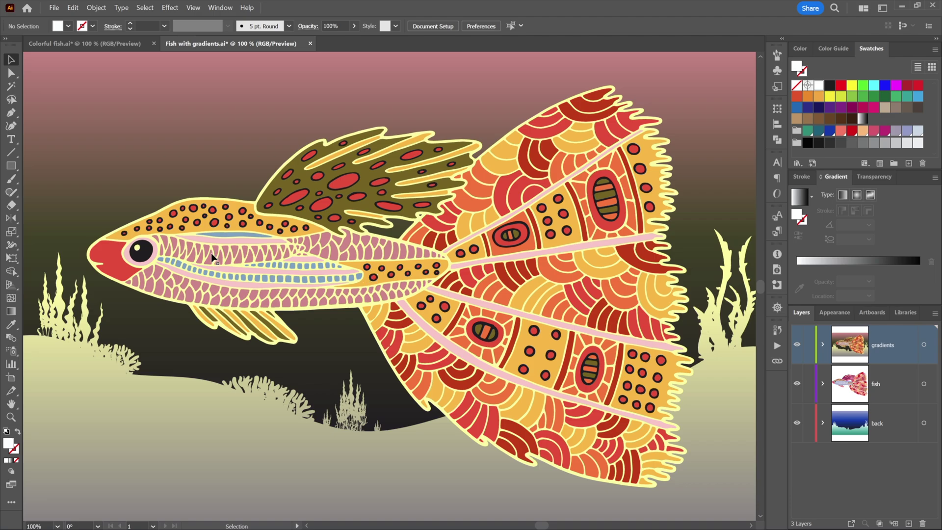
click(797, 345)
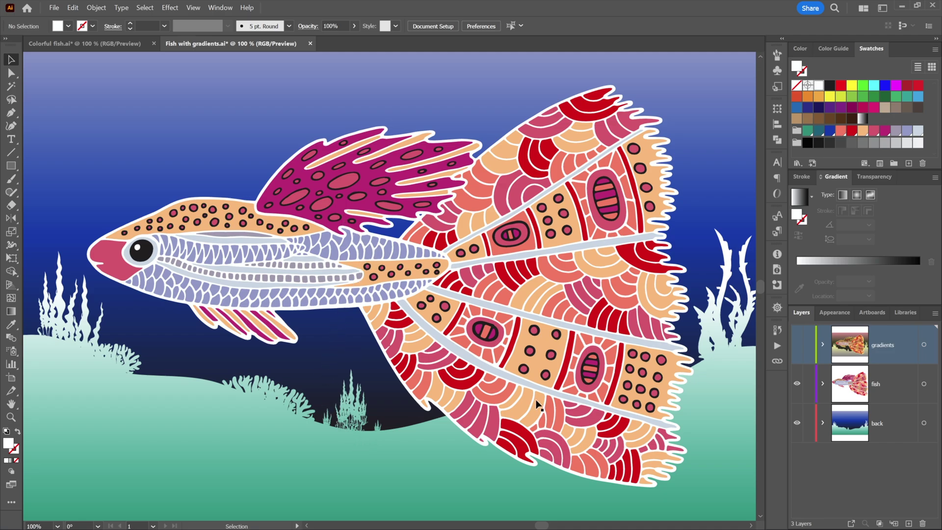
click(797, 344)
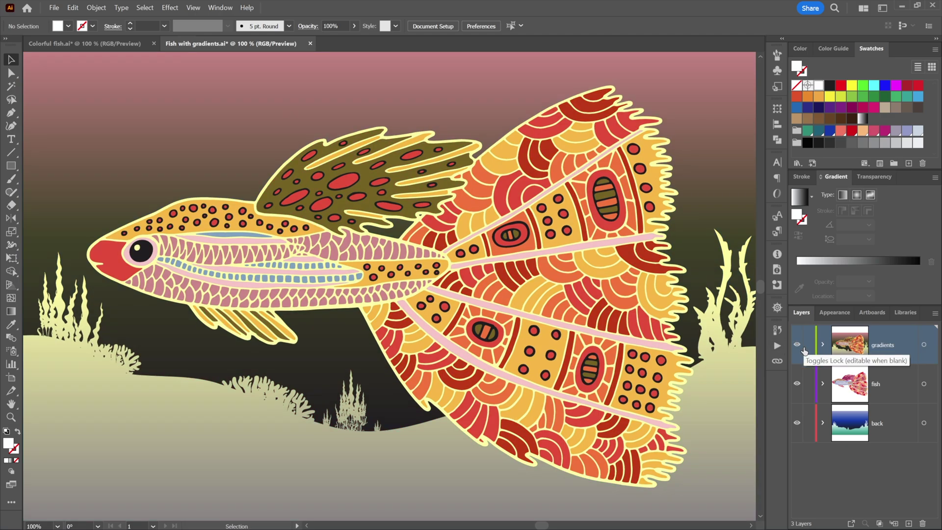
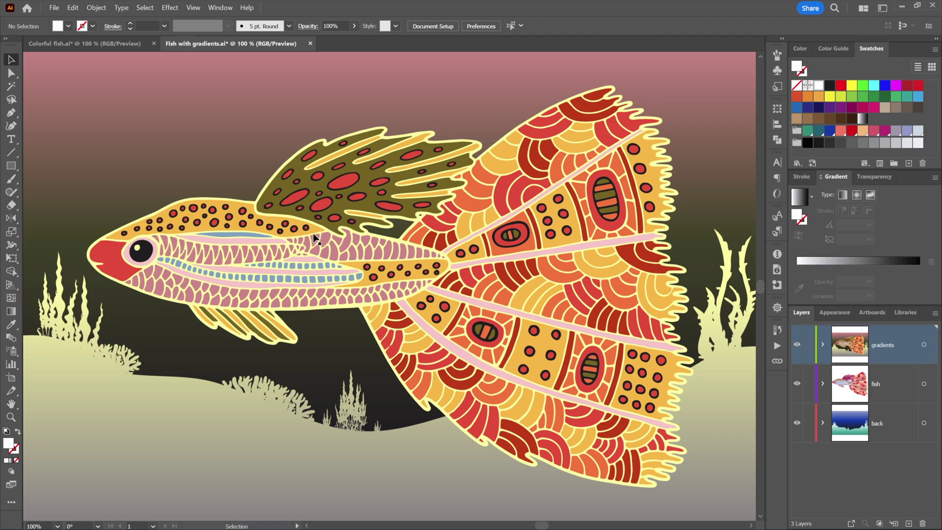
Ungroup the background artwork behind the recolored fish and deselect everything
click(314, 238)
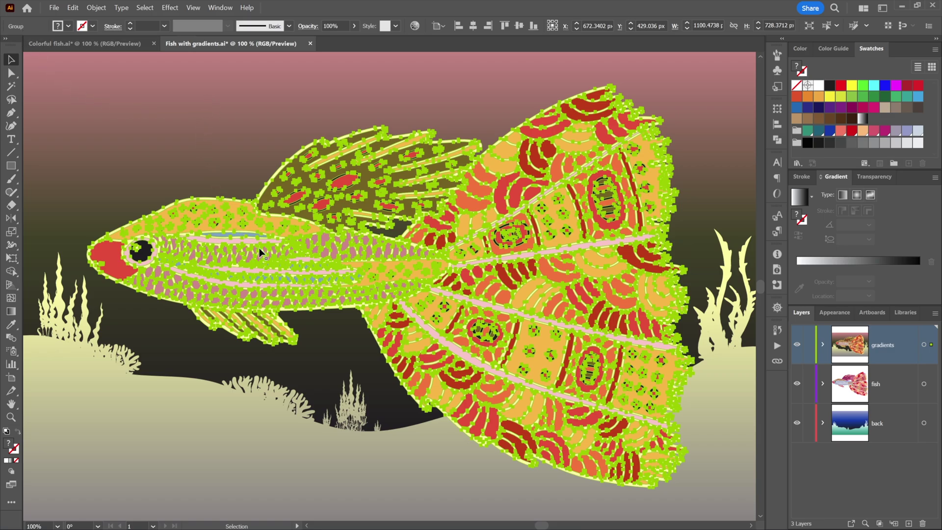
click(237, 158)
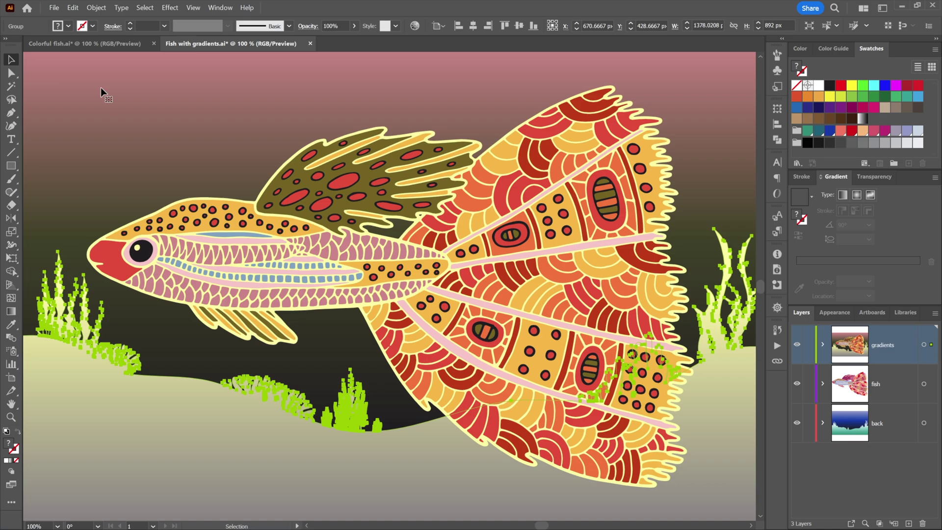
click(93, 8)
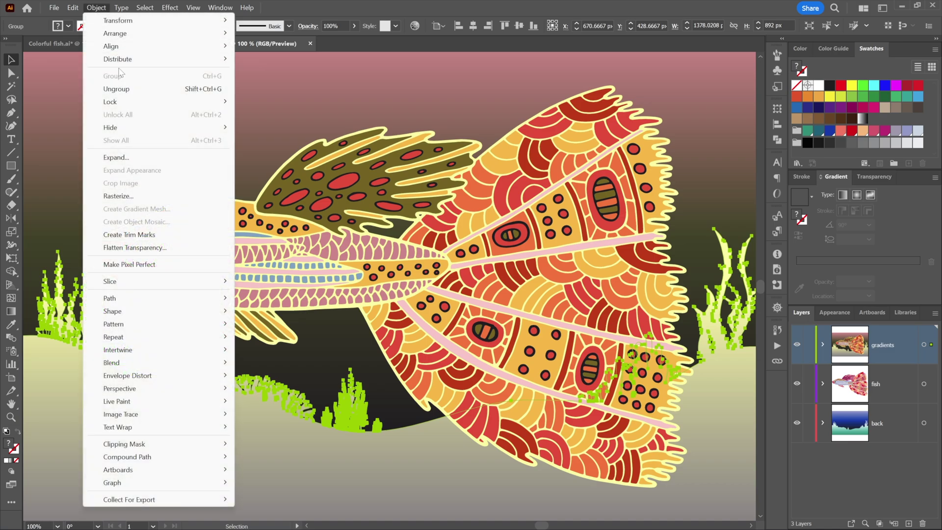
click(156, 92)
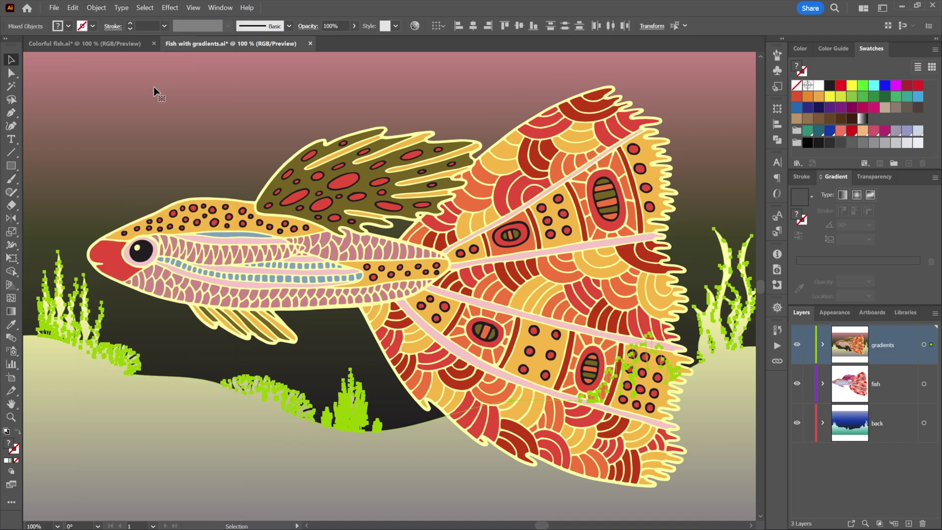
key(ctrl+shift+a)
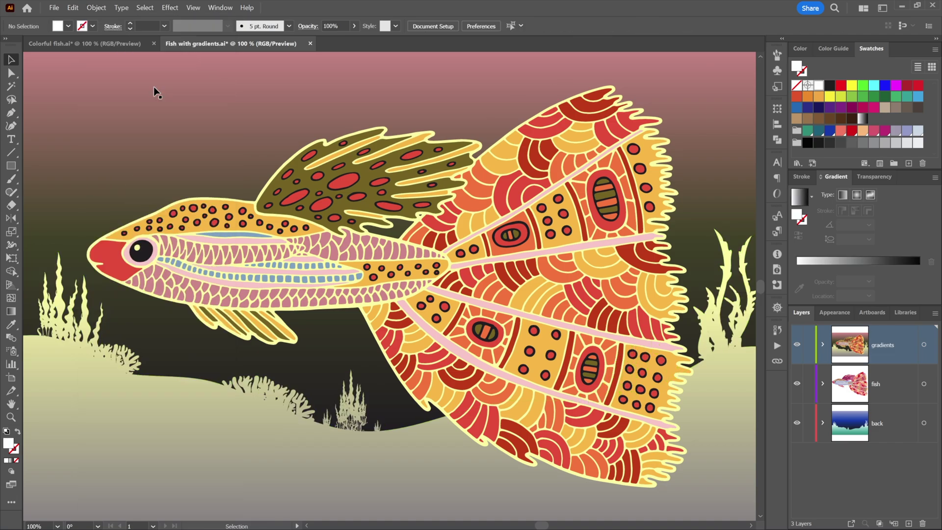
Select the sea floor and replace its gradient's starting color at 0% with the teal-blue swatch
click(275, 443)
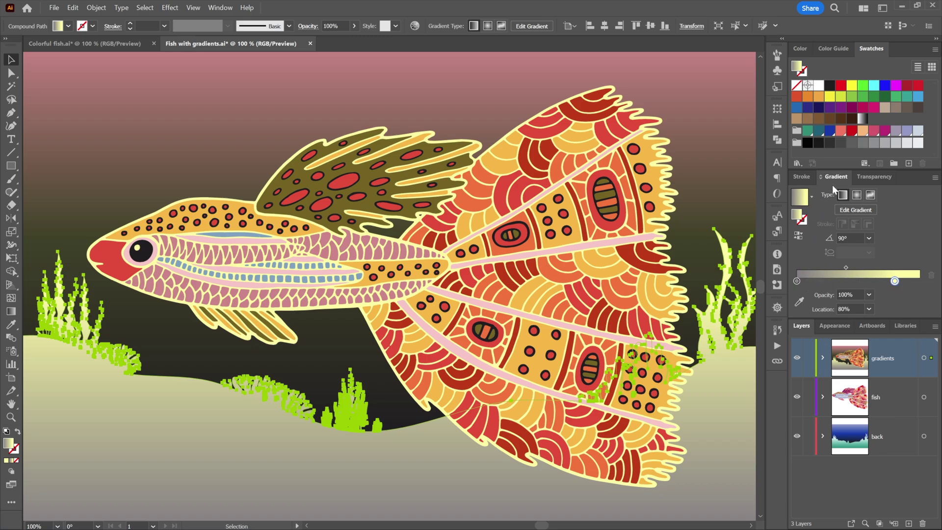
click(796, 280)
mouse_move(796, 280)
mouse_down()
mouse_move(827, 281)
mouse_move(796, 283)
mouse_up()
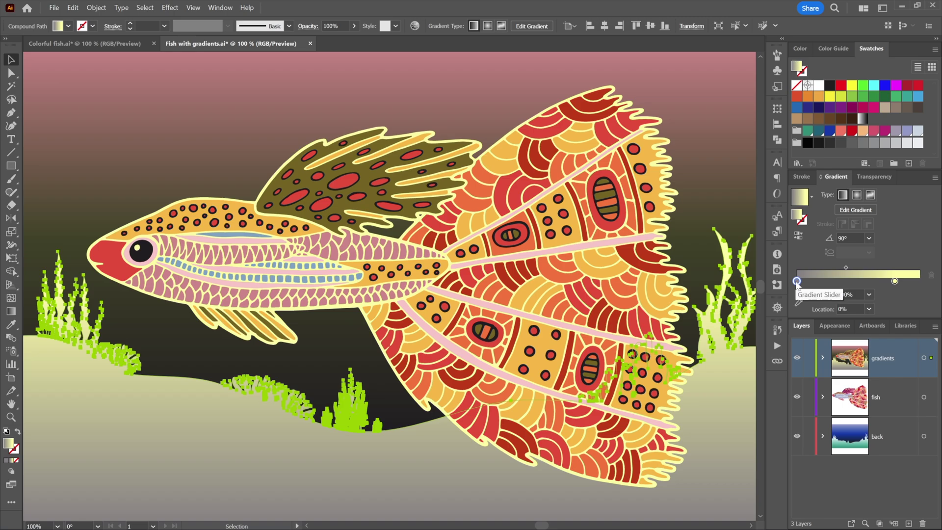
drag(819, 132, 797, 282)
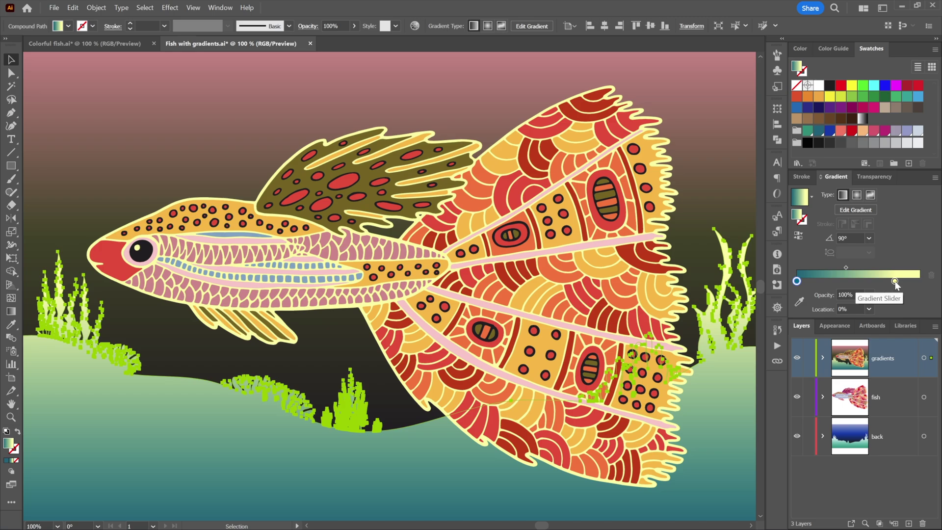
click(895, 282)
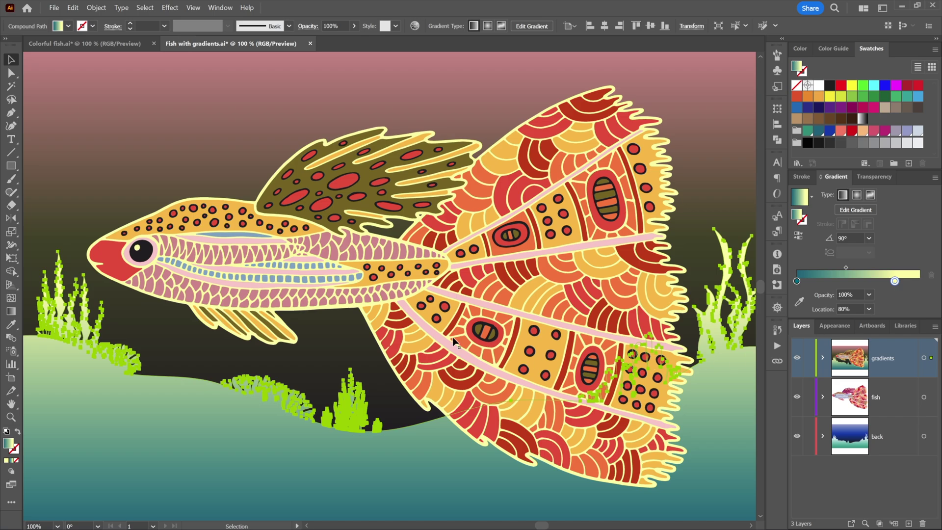
click(346, 322)
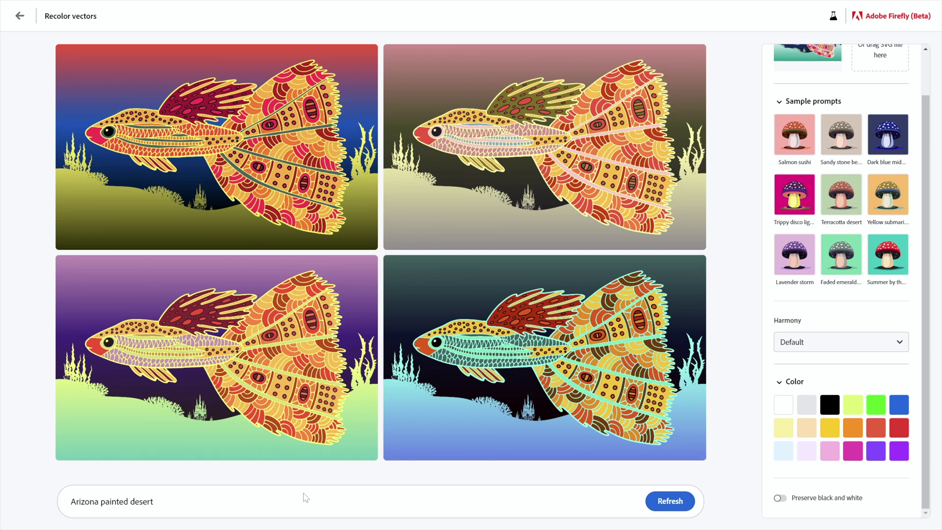
Return to Adobe Firefly and recolor the gradient fish with the prompt "Yellowstone national park"
drag(153, 501, 69, 496)
text(Yellowstone national park)
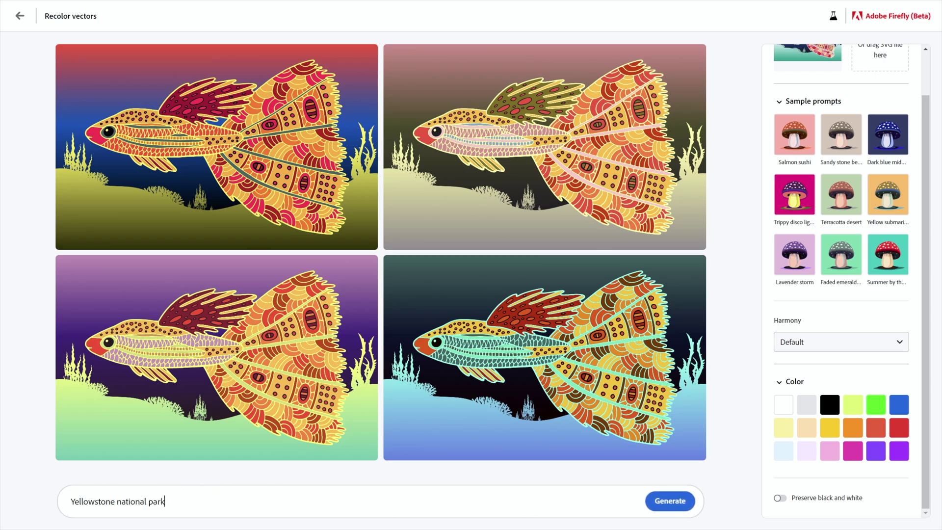
click(666, 508)
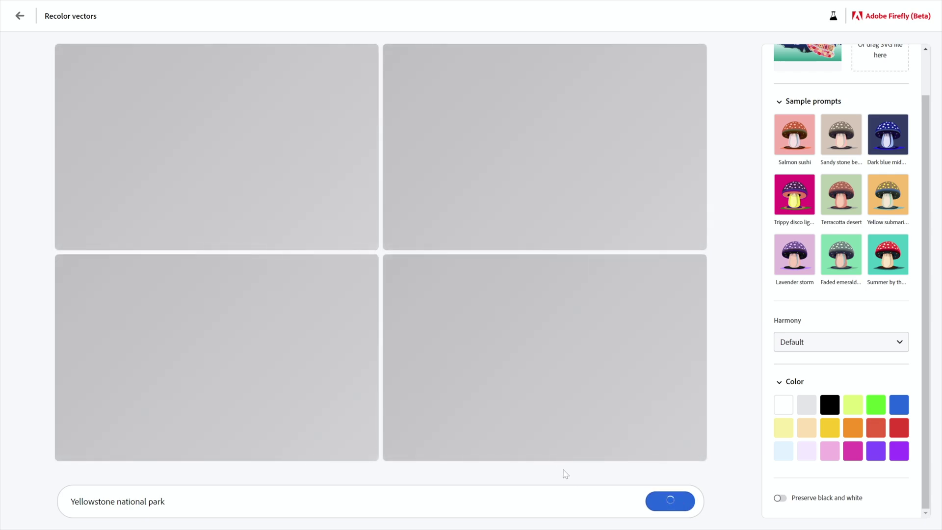